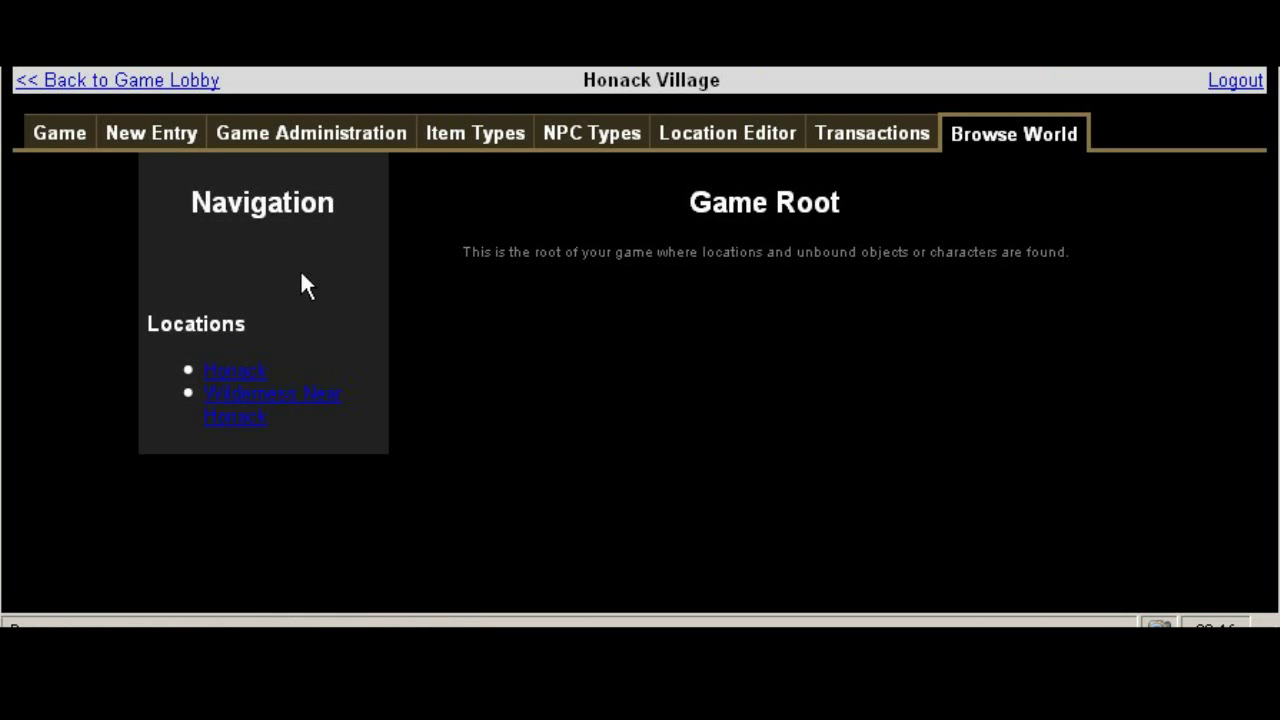
# Step: Open the Honack location from the game root and view its picture, description and sub-locations
pyautogui.click(254, 374)
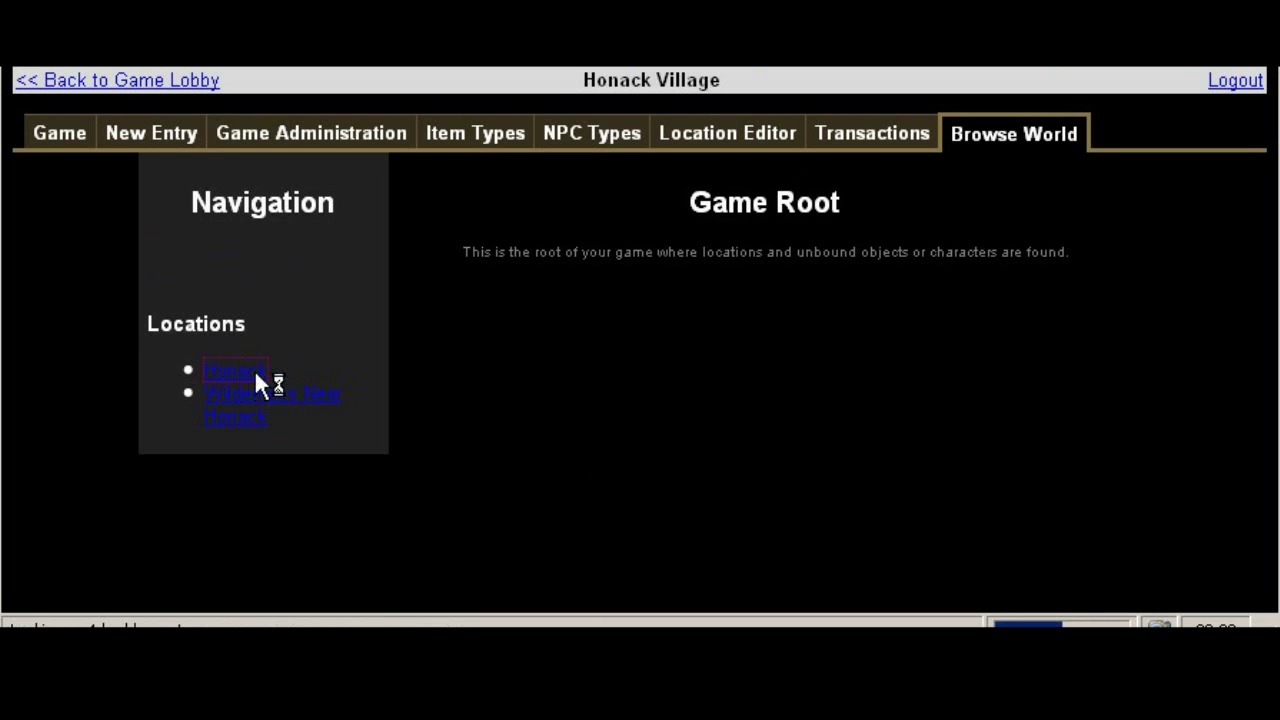
pyautogui.scroll(-3, 1257, 343)
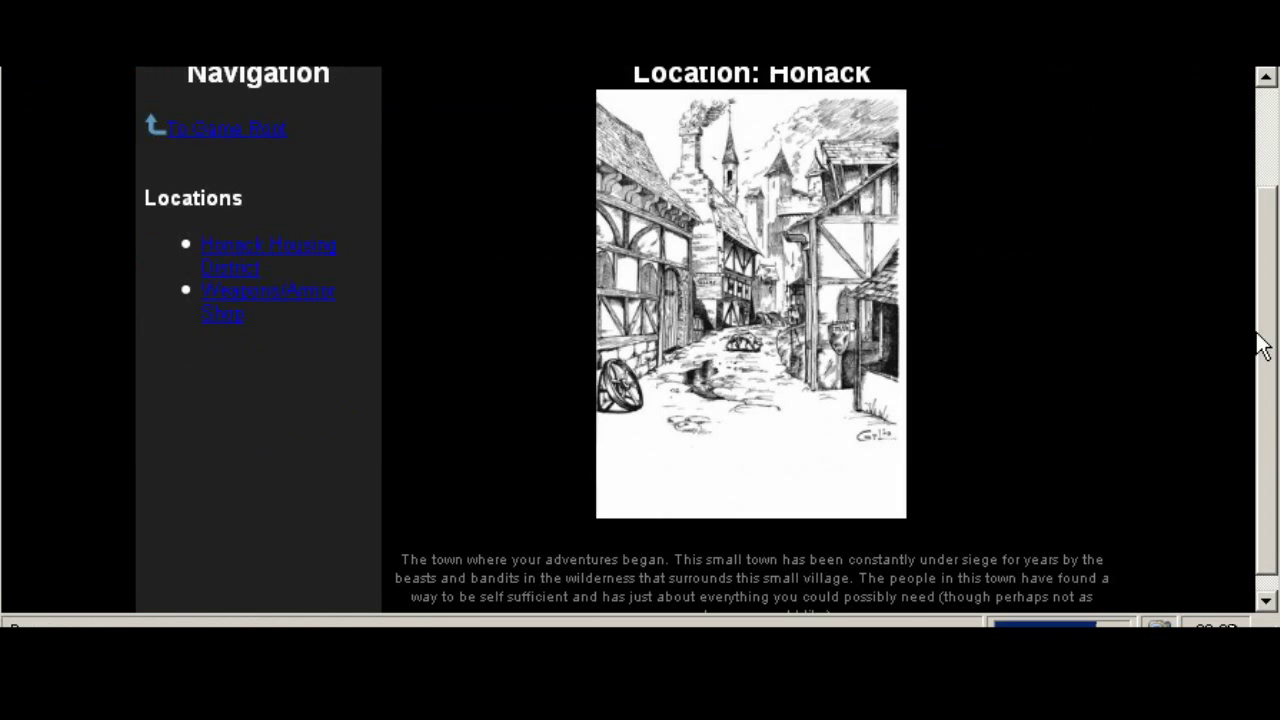
pyautogui.scroll(3, 1000, 300)
pyautogui.scroll(-3, 785, 243)
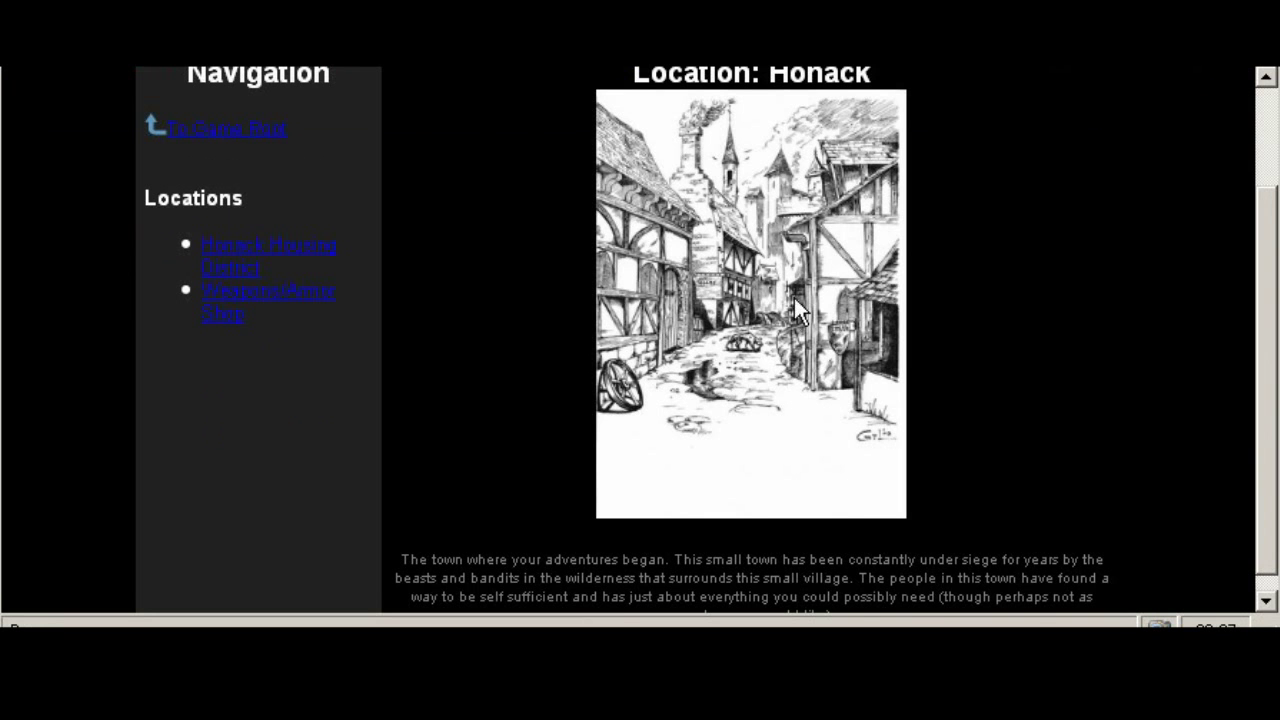
pyautogui.scroll(-1, 1271, 314)
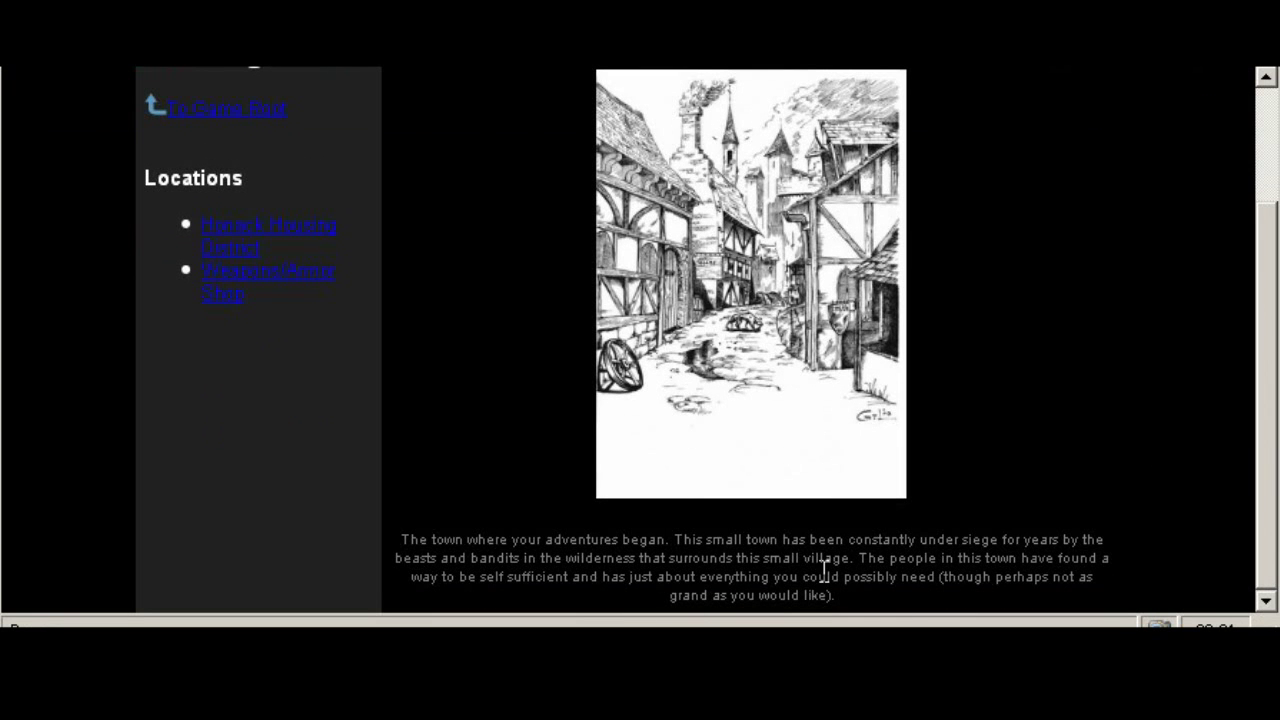
pyautogui.moveTo(1260, 521); pyautogui.dragTo(1262, 517)
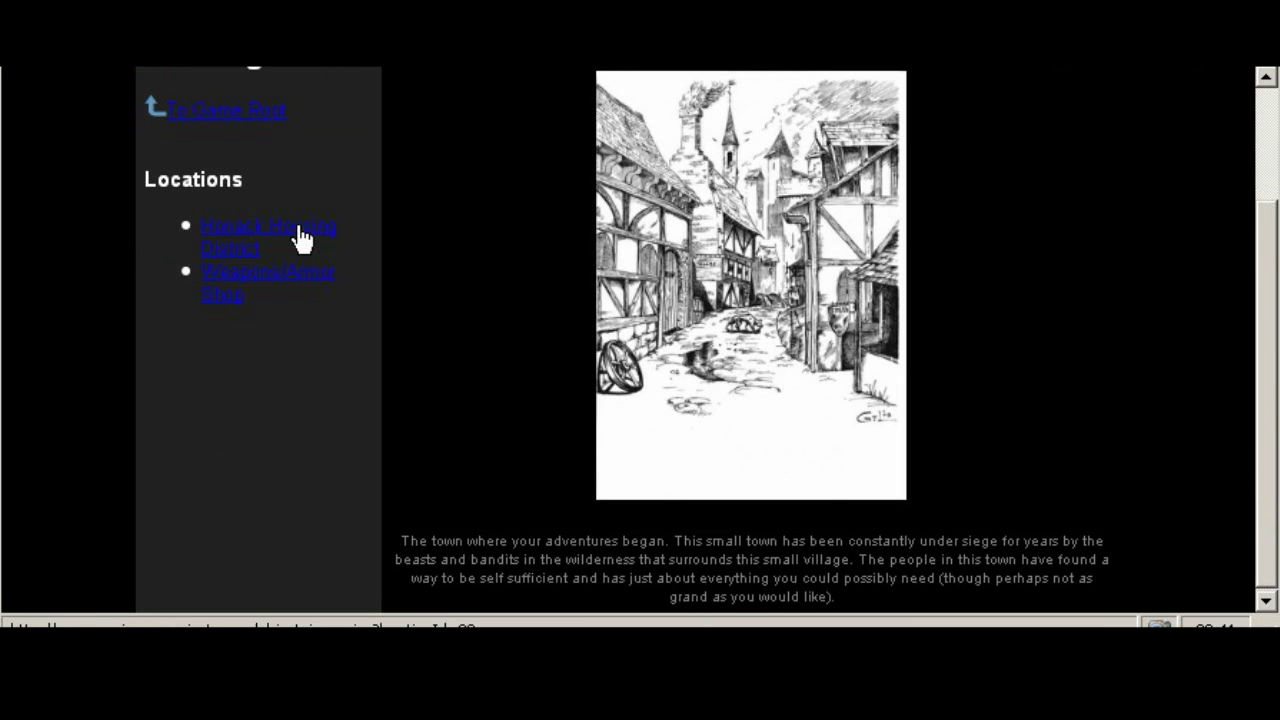
# Step: Open the Weapons/Armor Shop inside Honack and look over its NPCs, contained items and description
pyautogui.click(229, 289)
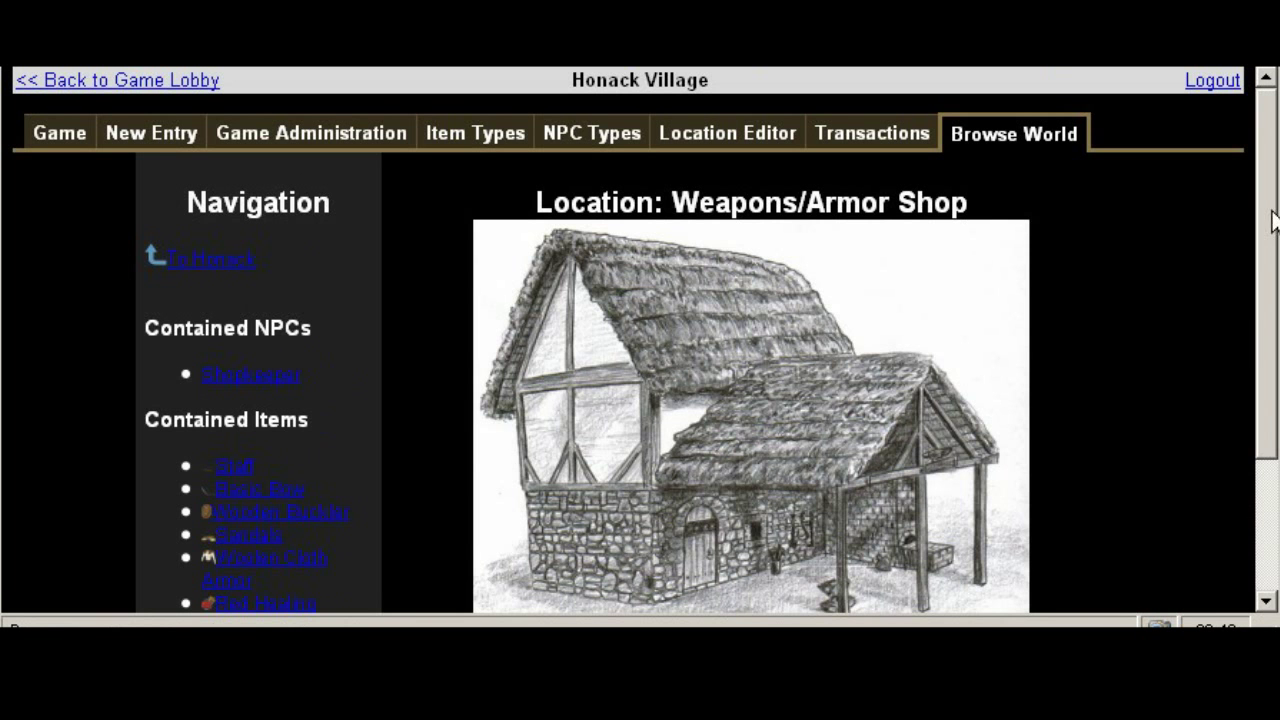
pyautogui.scroll(-3, 1260, 322)
pyautogui.scroll(-1, 1260, 322)
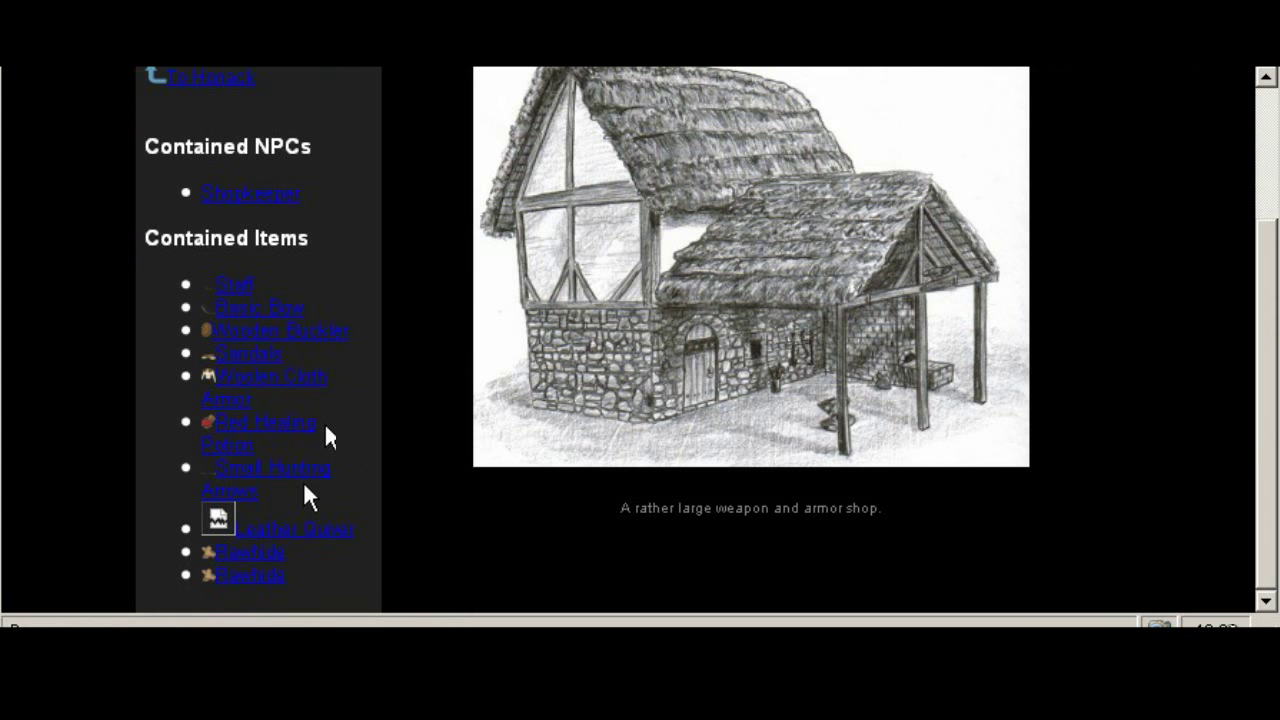
# Step: Open the Staff item in the shop, read its special bonus text, and return to the Weapons/Armor Shop
pyautogui.click(241, 286)
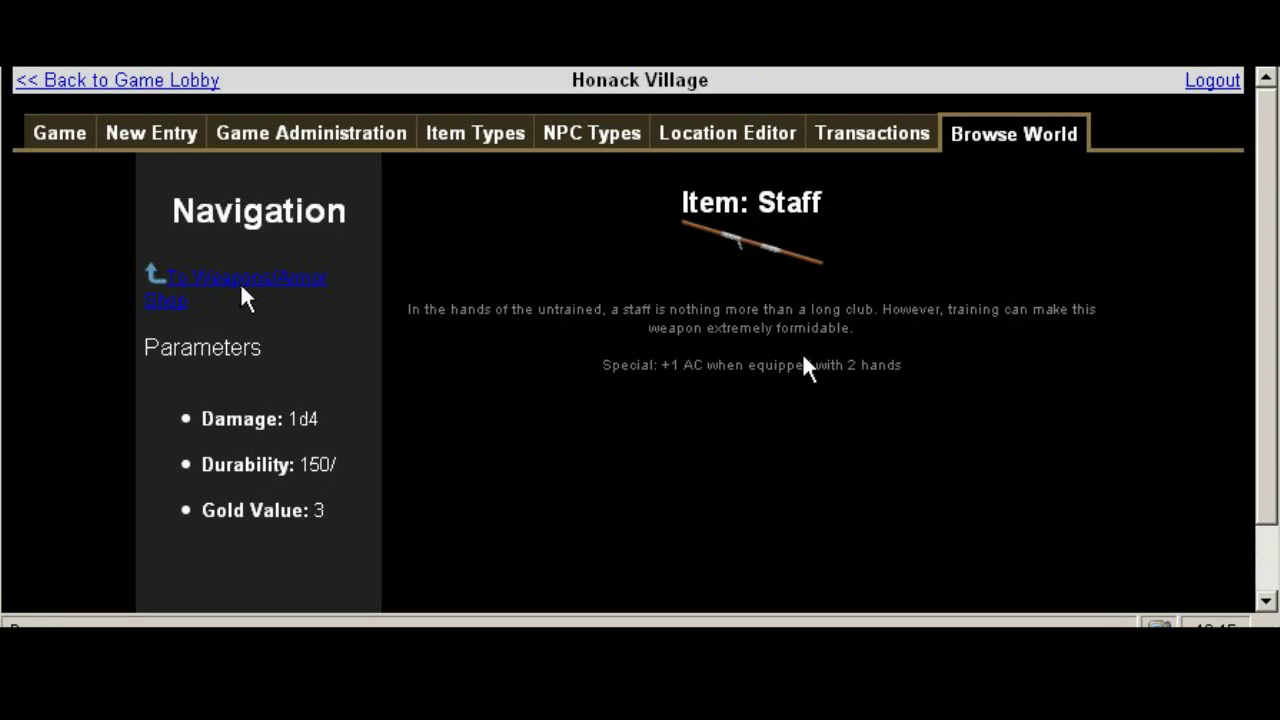
pyautogui.moveTo(610, 364); pyautogui.dragTo(949, 411)
pyautogui.click(520, 331)
pyautogui.click(270, 285)
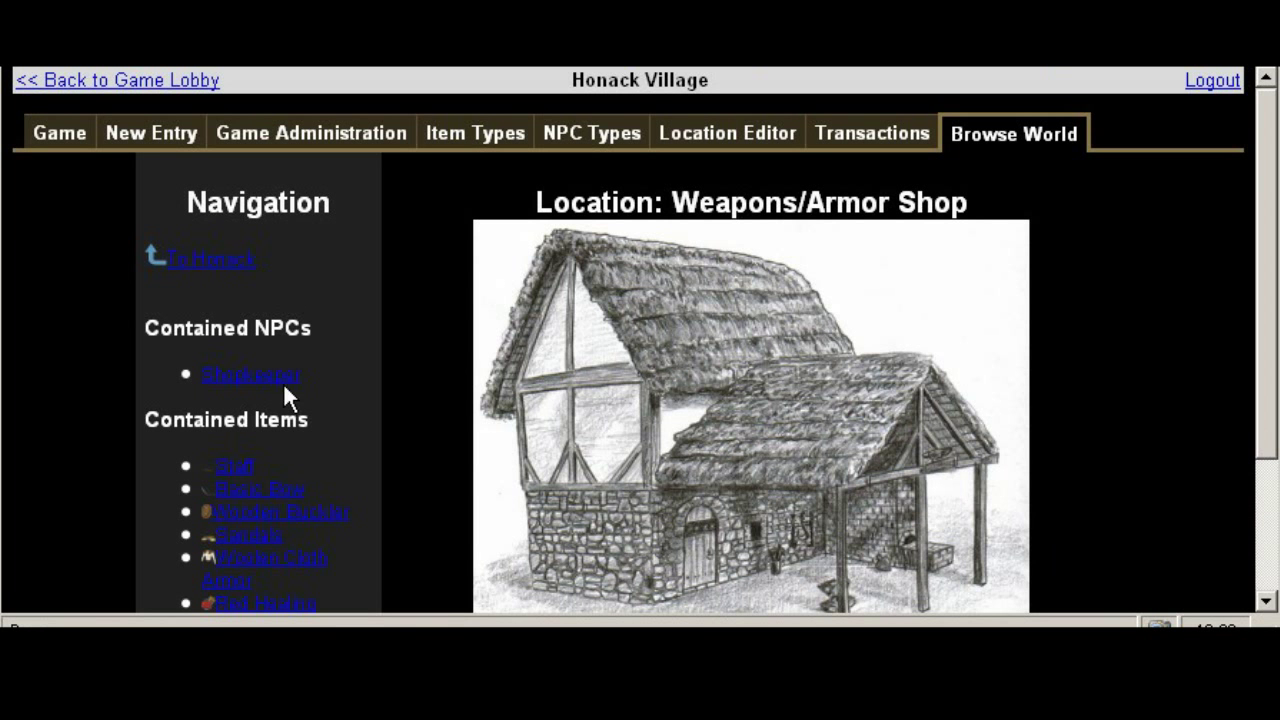
# Step: Open the Shopkeeper NPC and examine its hitpoints, AC, gold and experience parameters
pyautogui.click(269, 378)
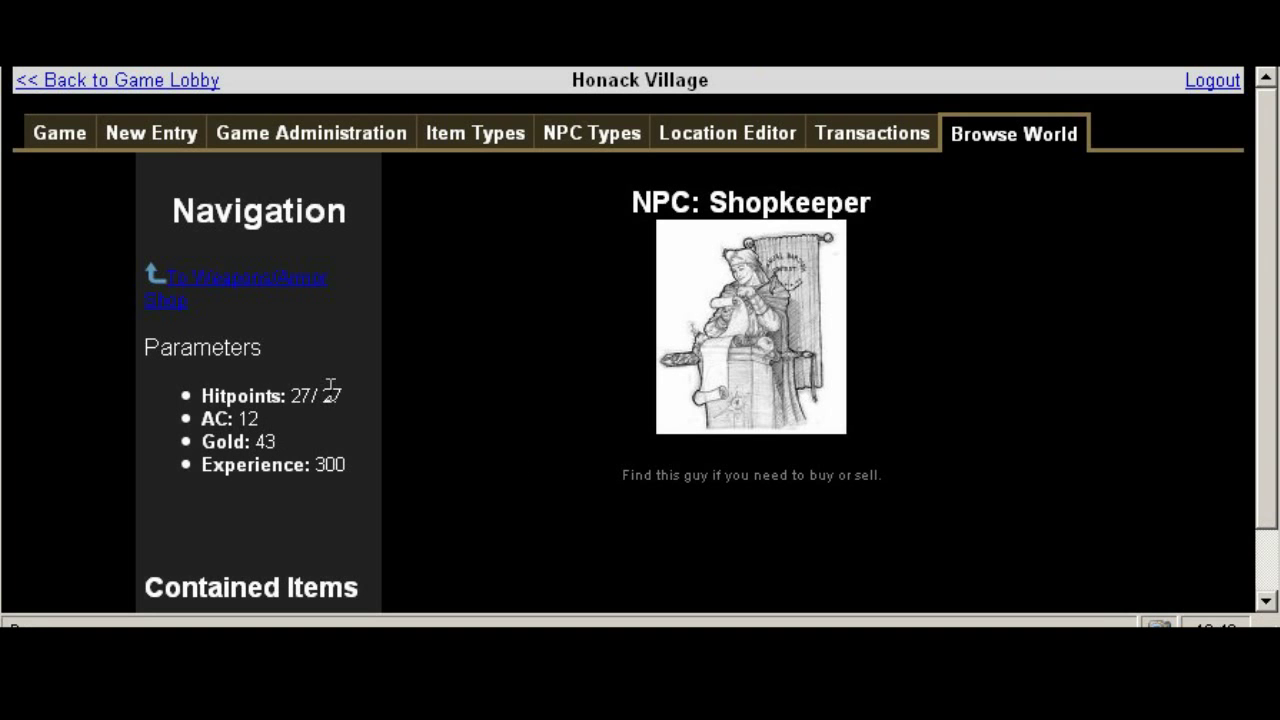
pyautogui.moveTo(349, 396); pyautogui.dragTo(221, 395)
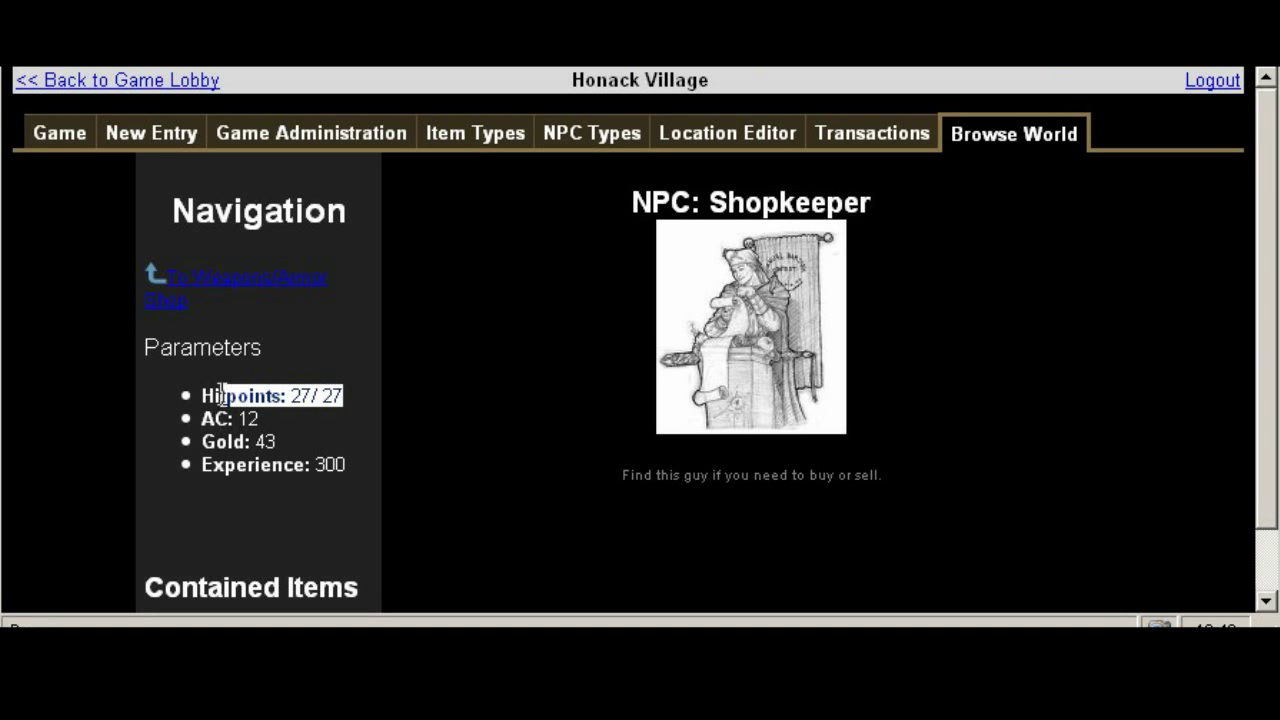
pyautogui.click(337, 427)
pyautogui.moveTo(205, 420); pyautogui.dragTo(296, 442)
pyautogui.click(327, 449)
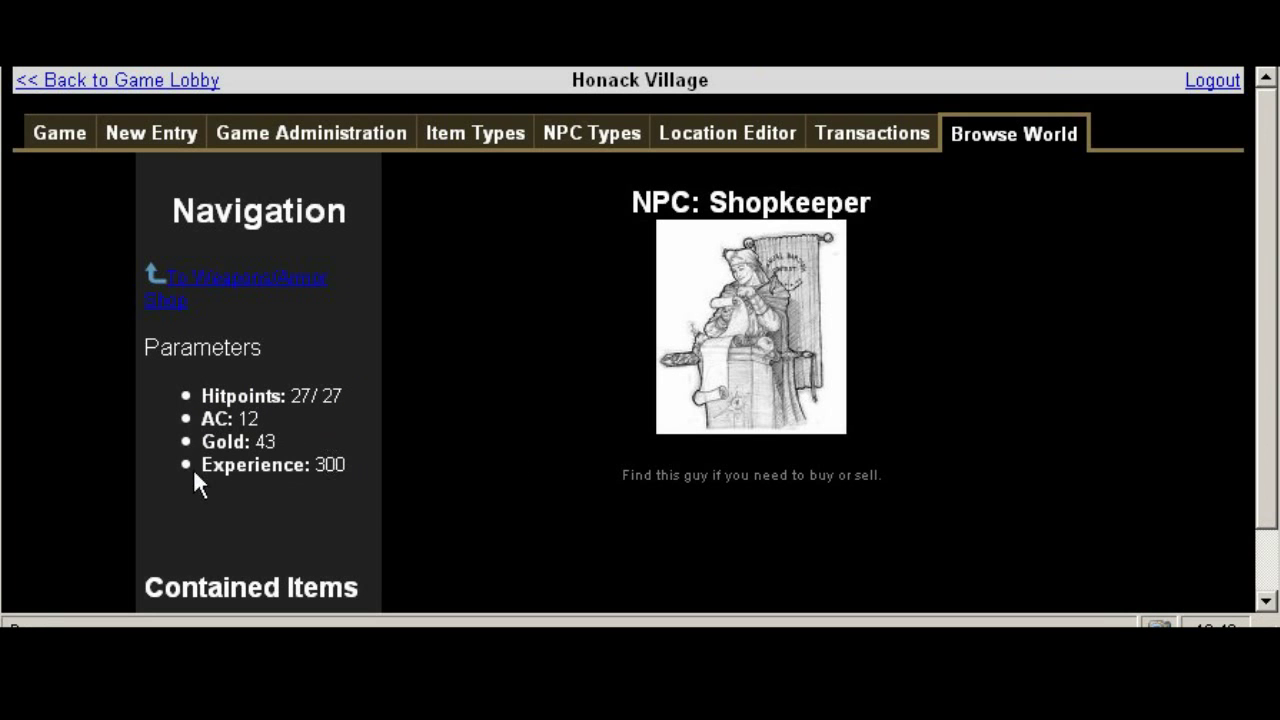
pyautogui.moveTo(194, 472); pyautogui.dragTo(343, 483)
pyautogui.click(366, 486)
# Step: Check the Shopkeeper's contained items and NPC heading, and go back to the Weapons/Armor Shop
pyautogui.moveTo(1266, 266); pyautogui.dragTo(1260, 380)
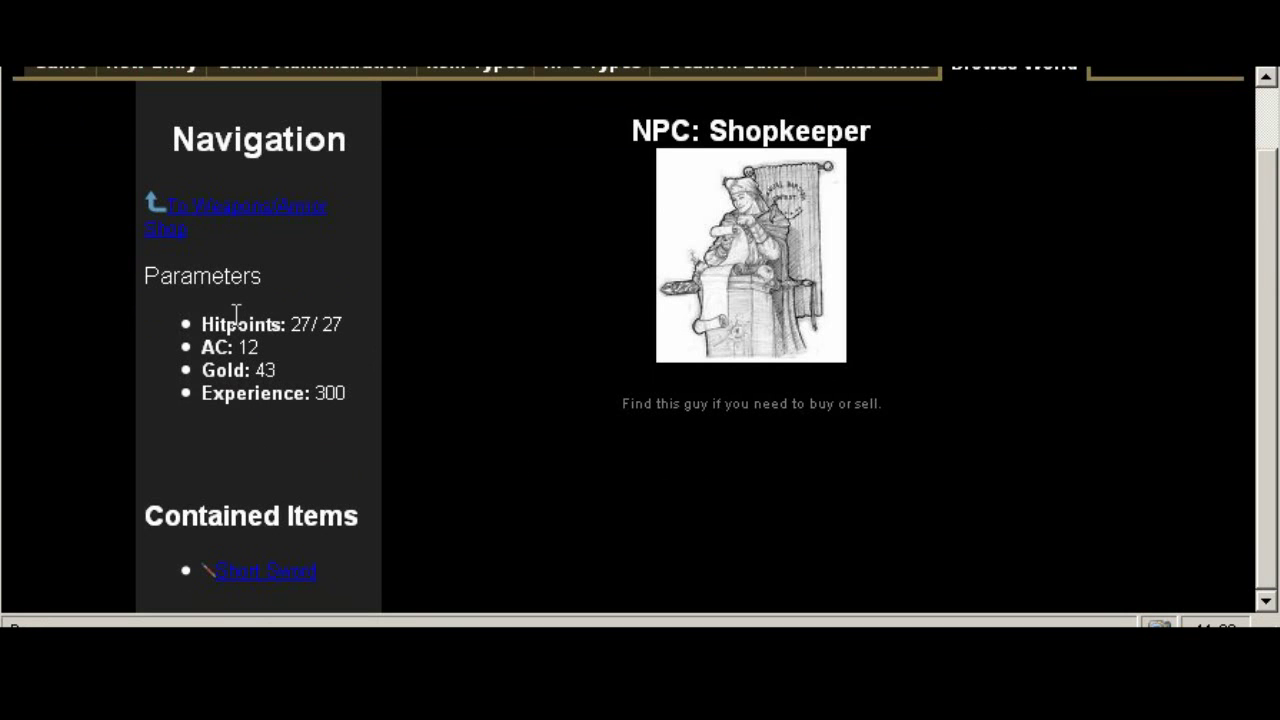
pyautogui.moveTo(634, 126); pyautogui.dragTo(700, 128)
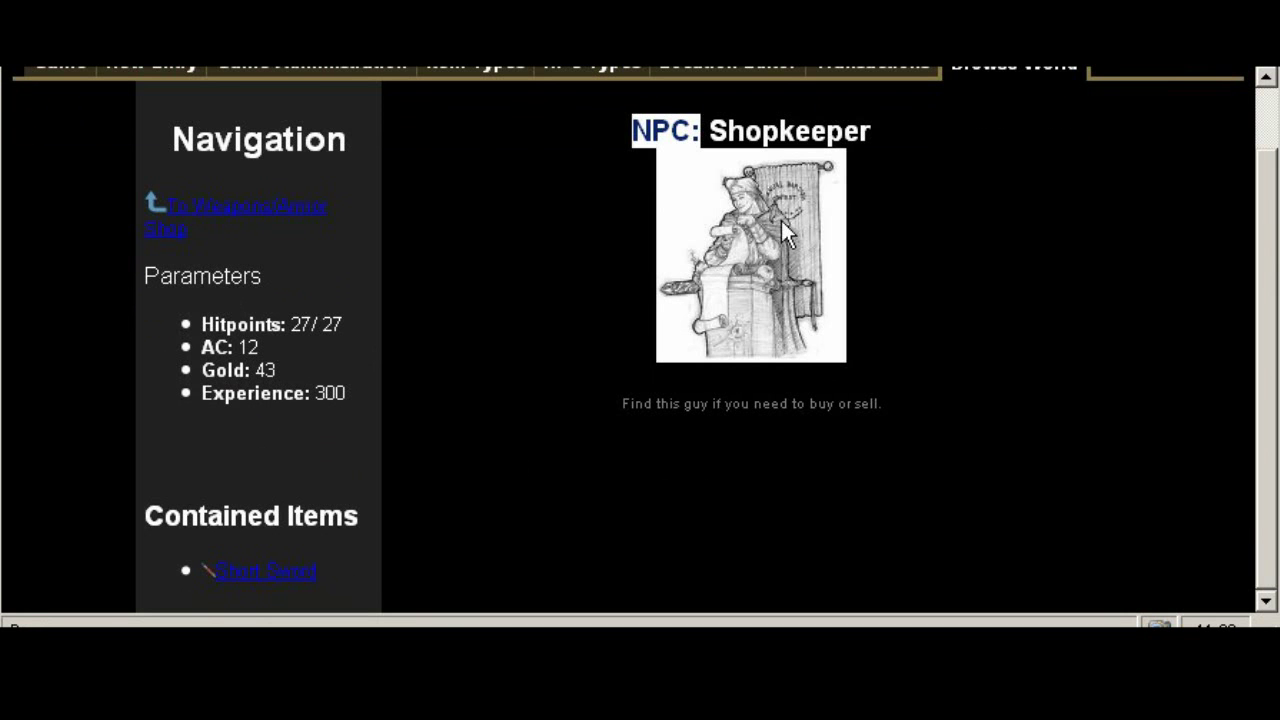
pyautogui.click(994, 271)
pyautogui.scroll(2, 1270, 340)
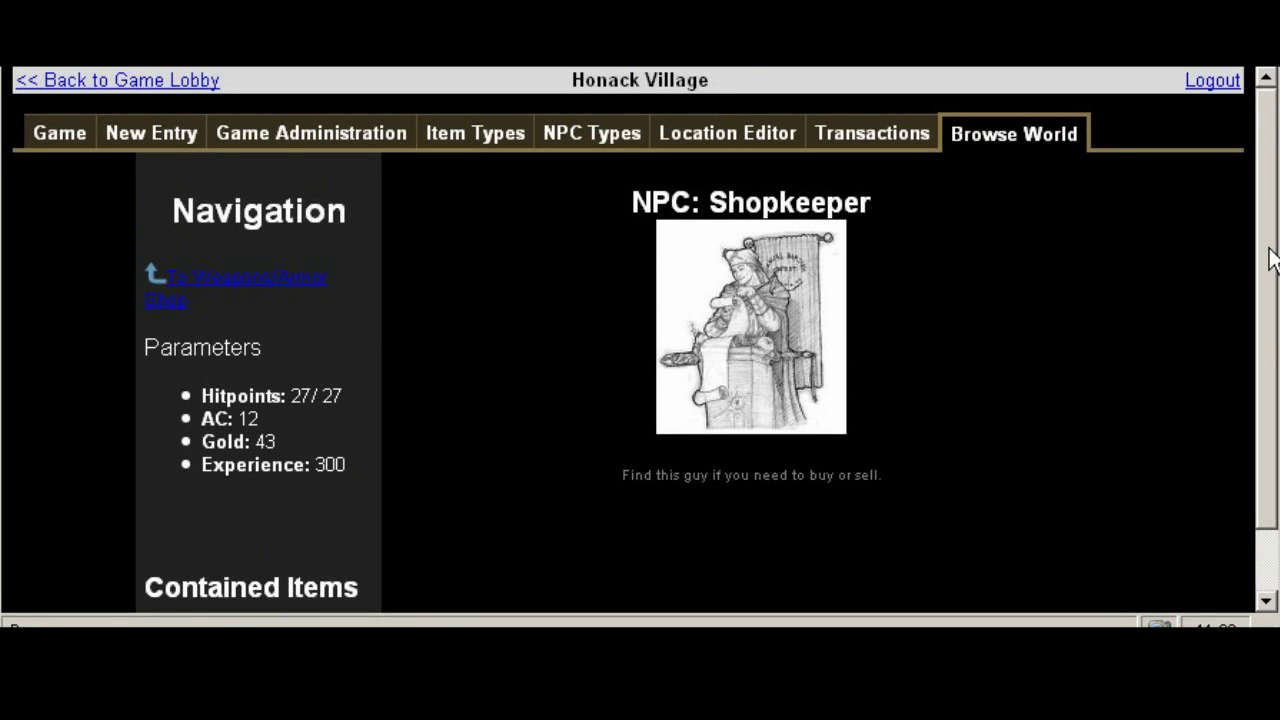
pyautogui.click(208, 280)
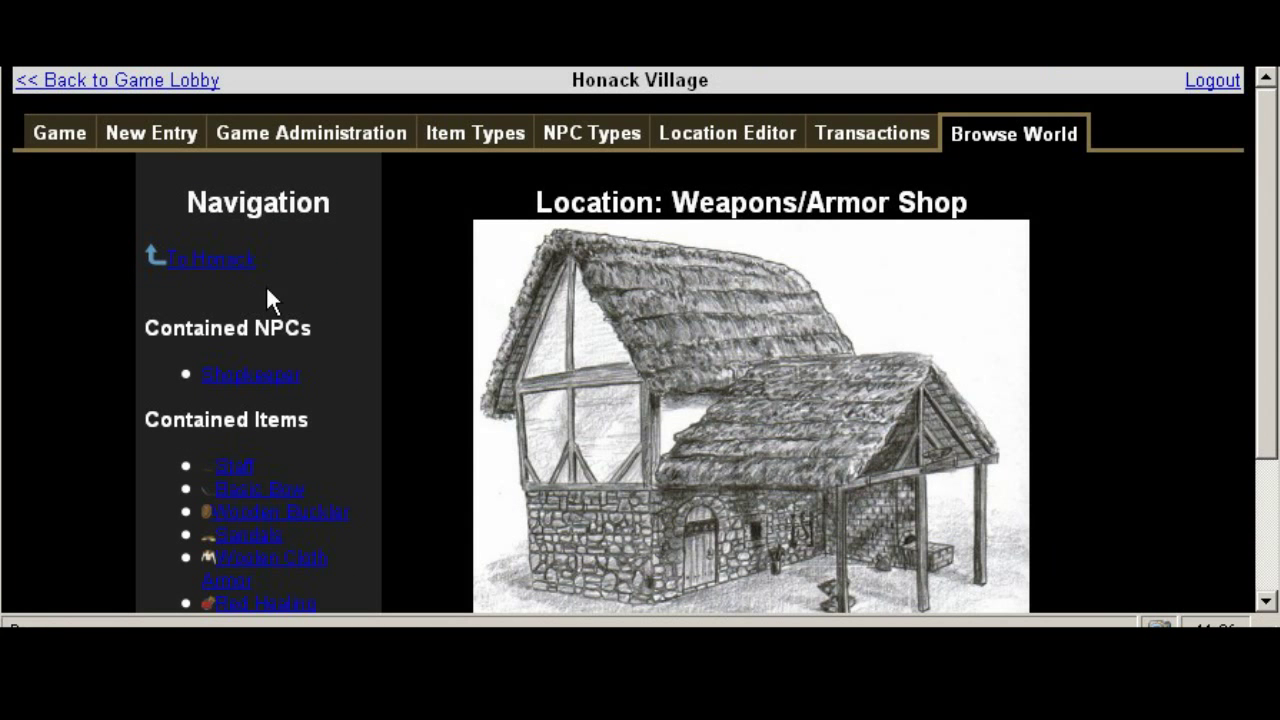
# Step: Go up to Honack and open the Honack Housing District to view its houses and description
pyautogui.click(213, 260)
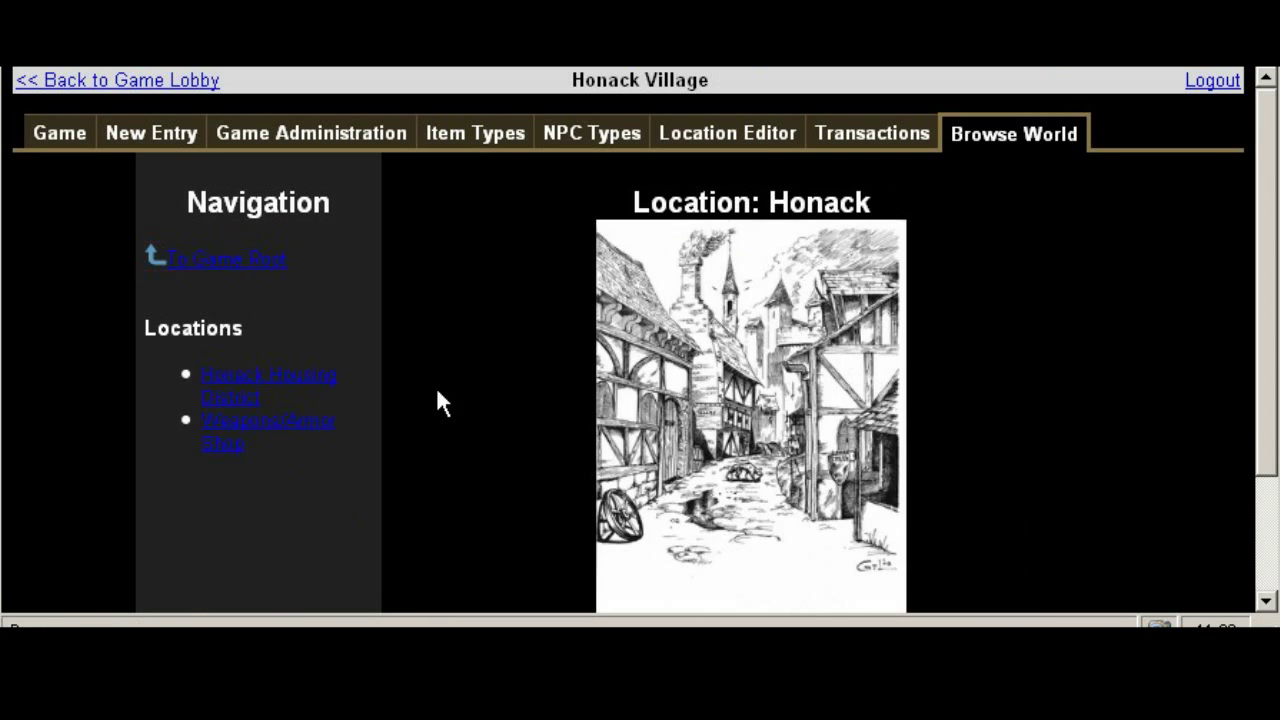
pyautogui.click(240, 388)
pyautogui.scroll(-2, 1250, 360)
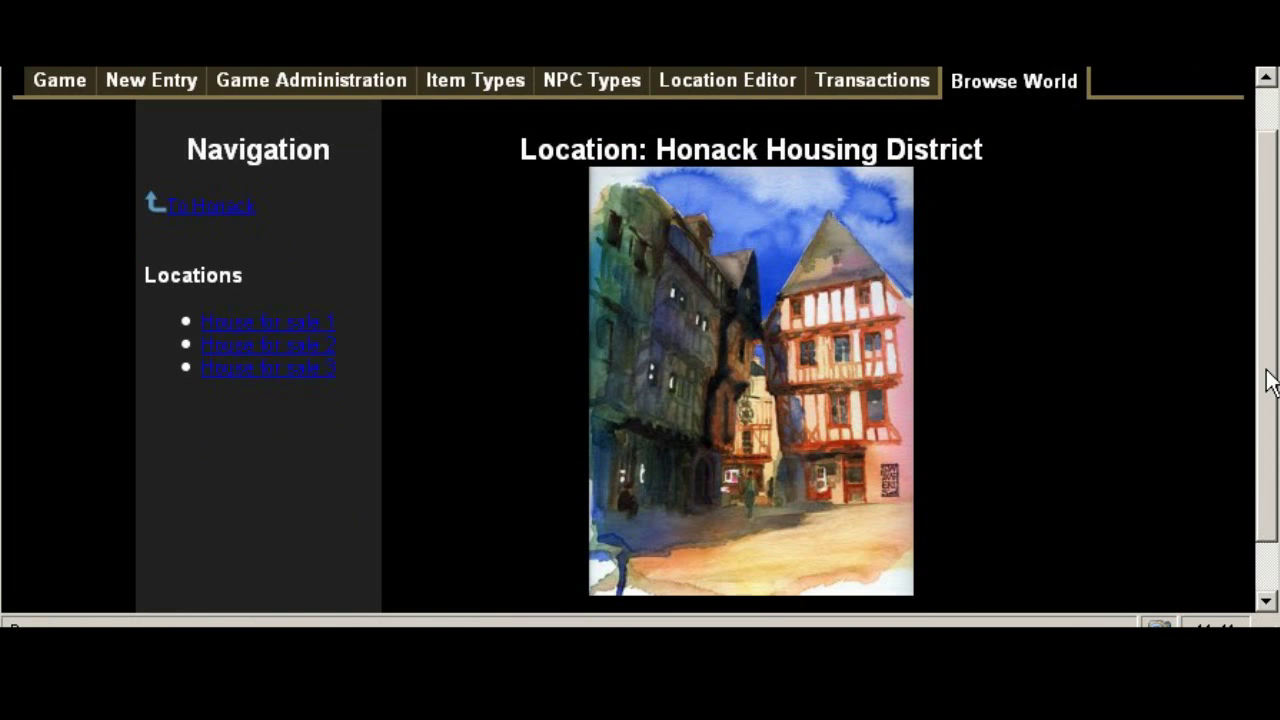
pyautogui.scroll(-1, 566, 600)
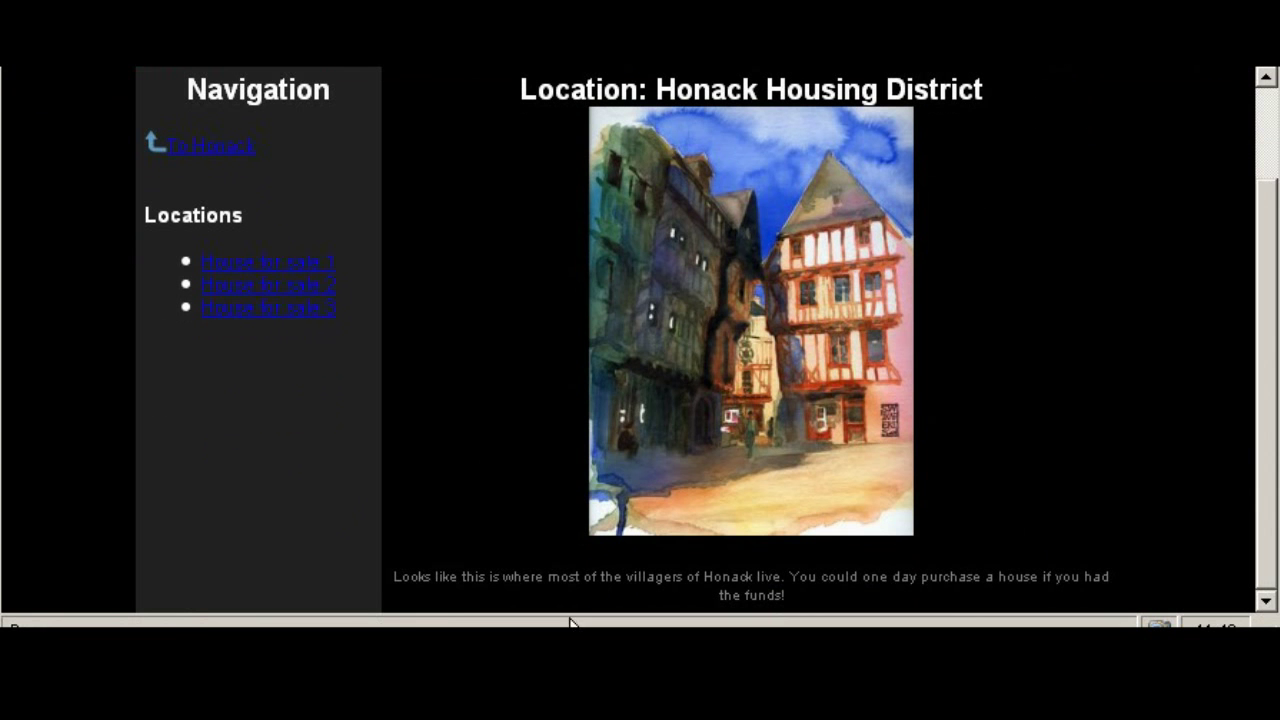
# Step: View the House for sale 1 location and its description, and navigate back up to the game root
pyautogui.click(275, 264)
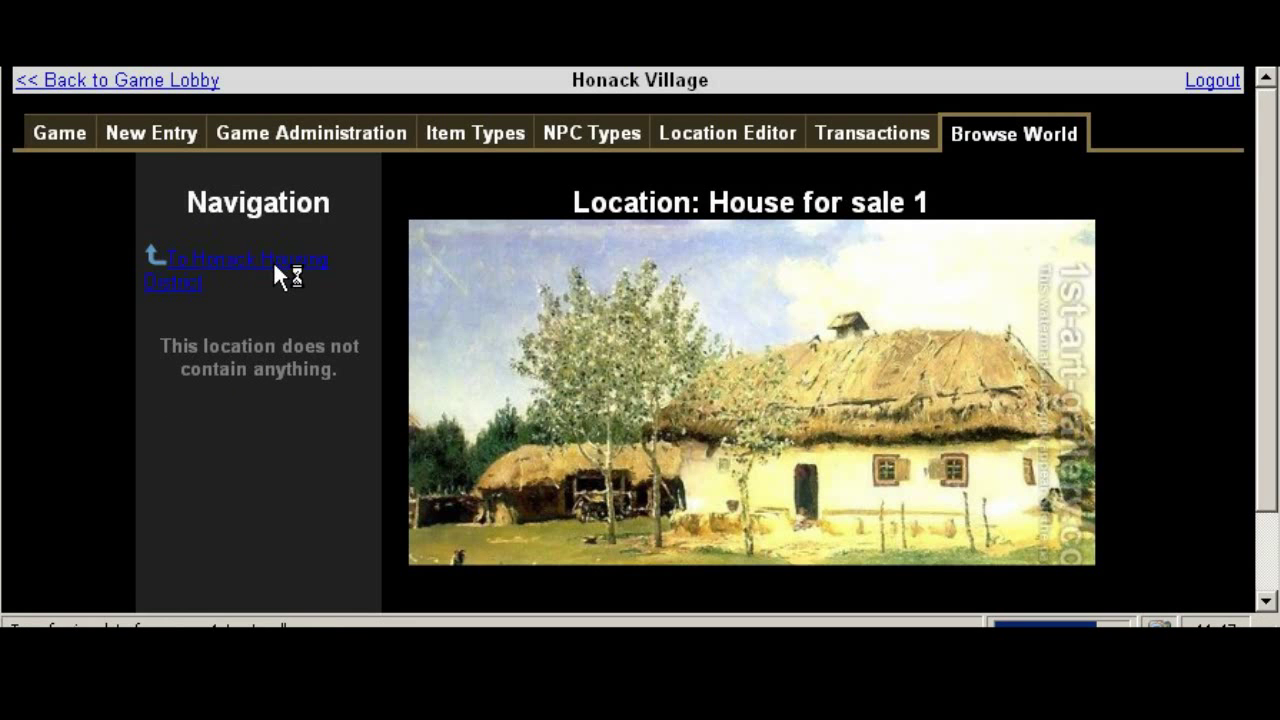
pyautogui.moveTo(1274, 314); pyautogui.dragTo(1268, 394)
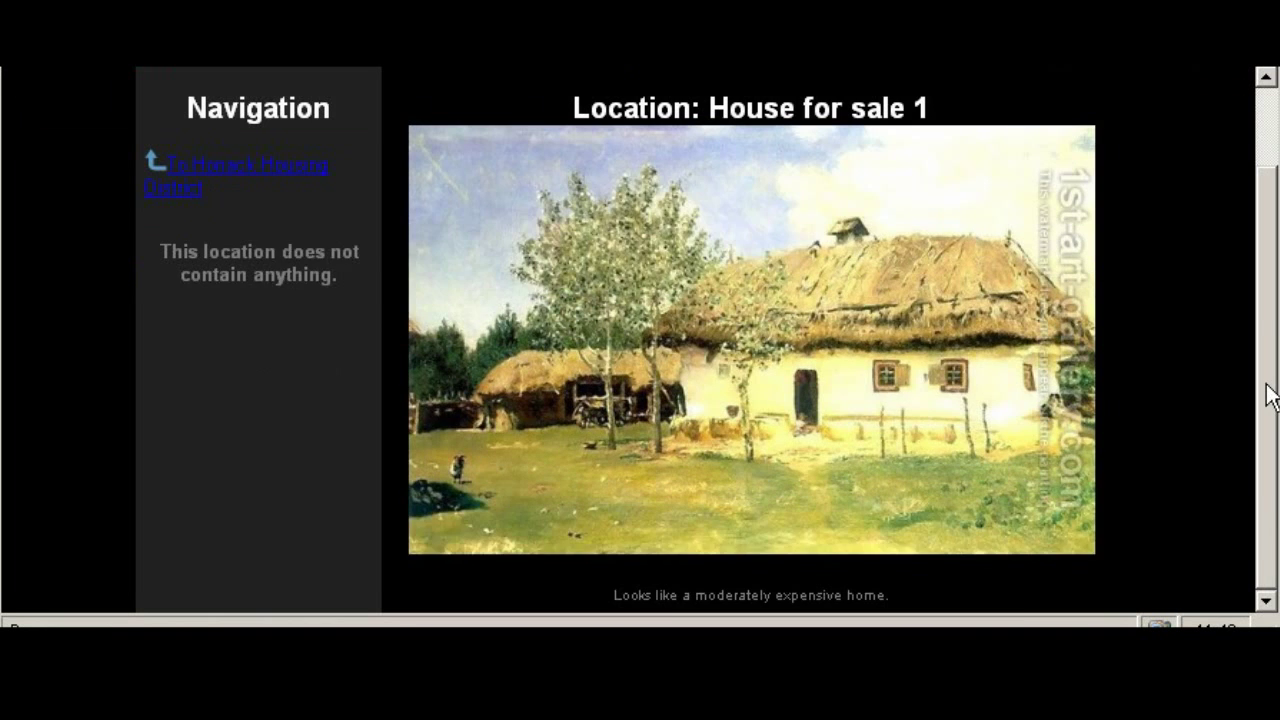
pyautogui.click(217, 262)
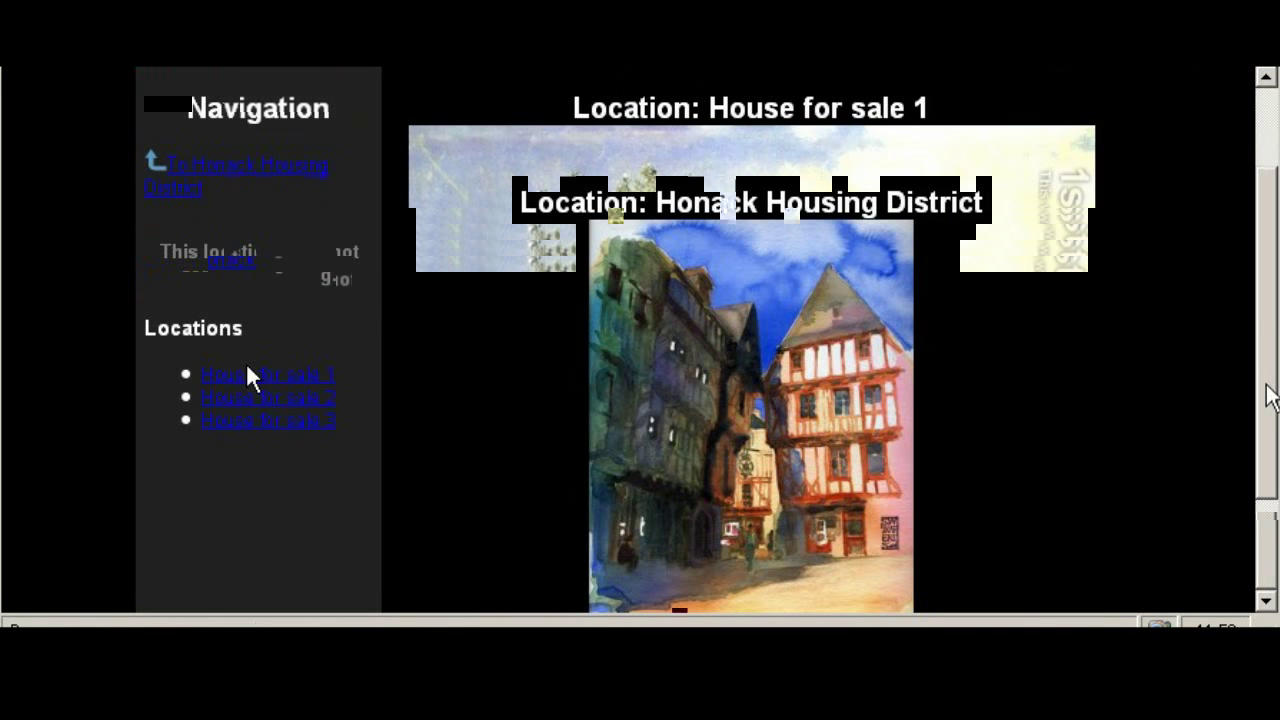
pyautogui.click(220, 268)
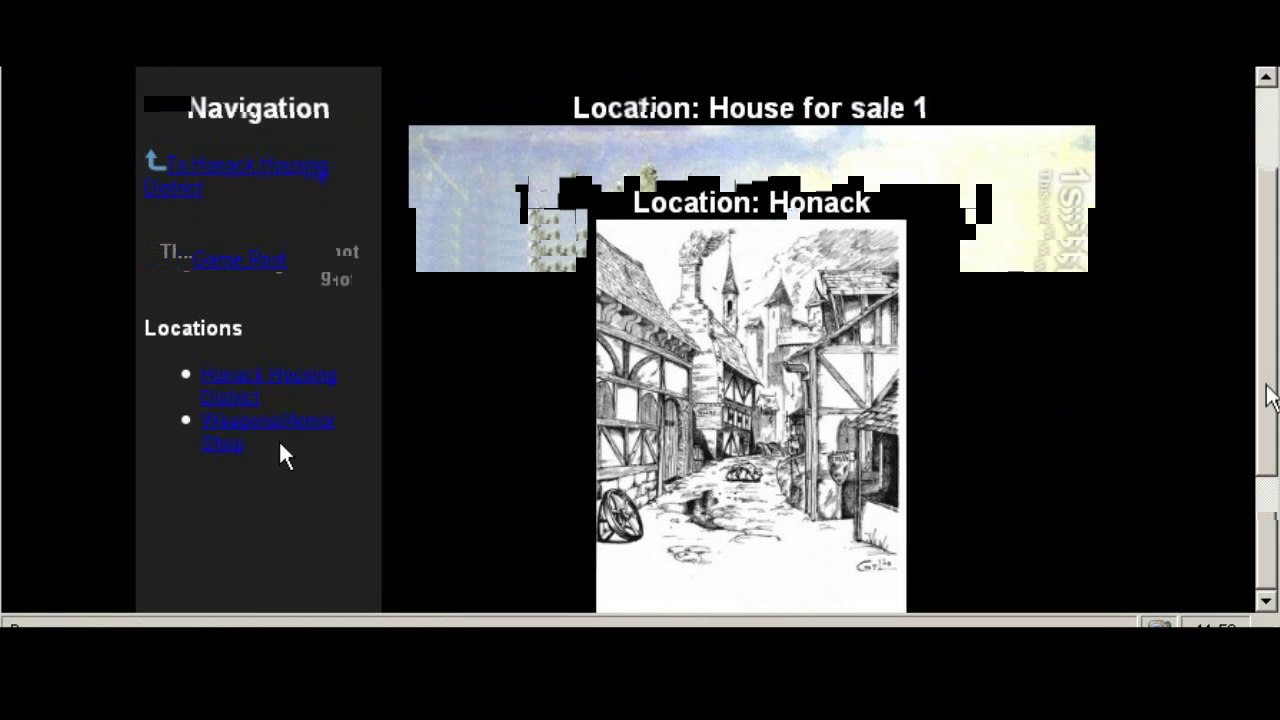
pyautogui.click(237, 268)
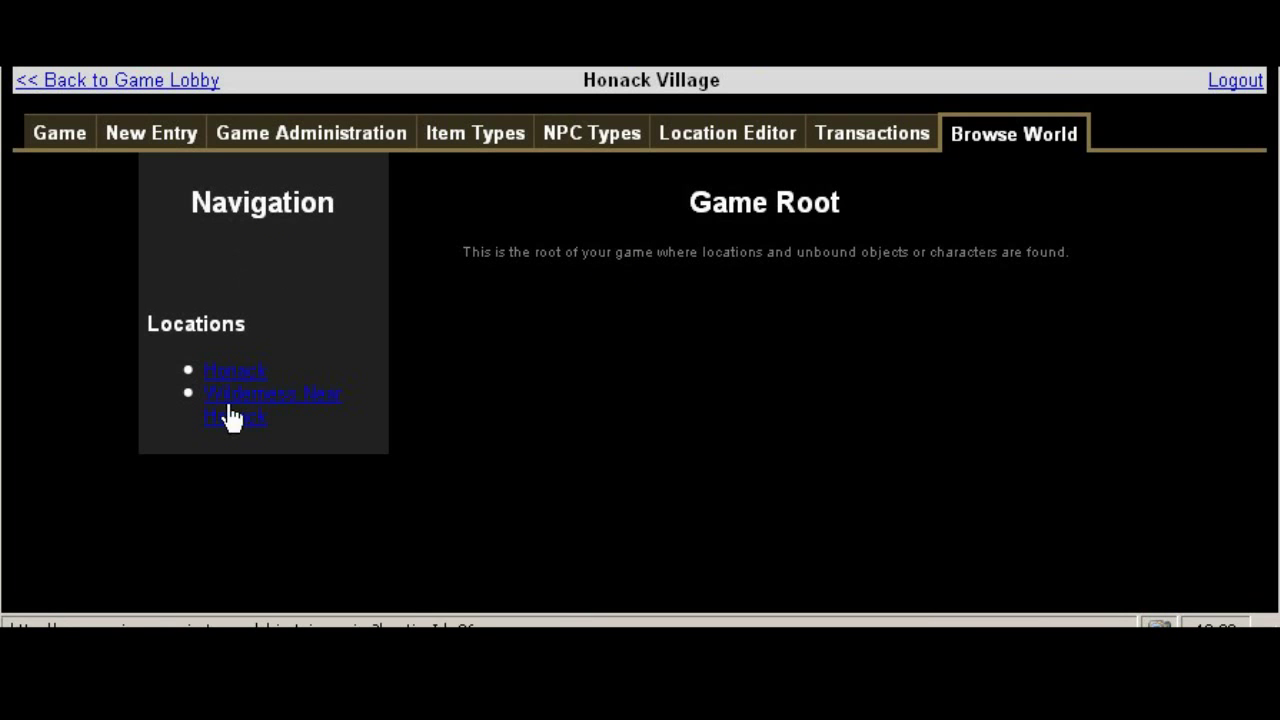
# Step: Look over Wilderness Near Honack, inspect its West Moutains sub-location, and return to Wilderness Near Honack
pyautogui.click(263, 406)
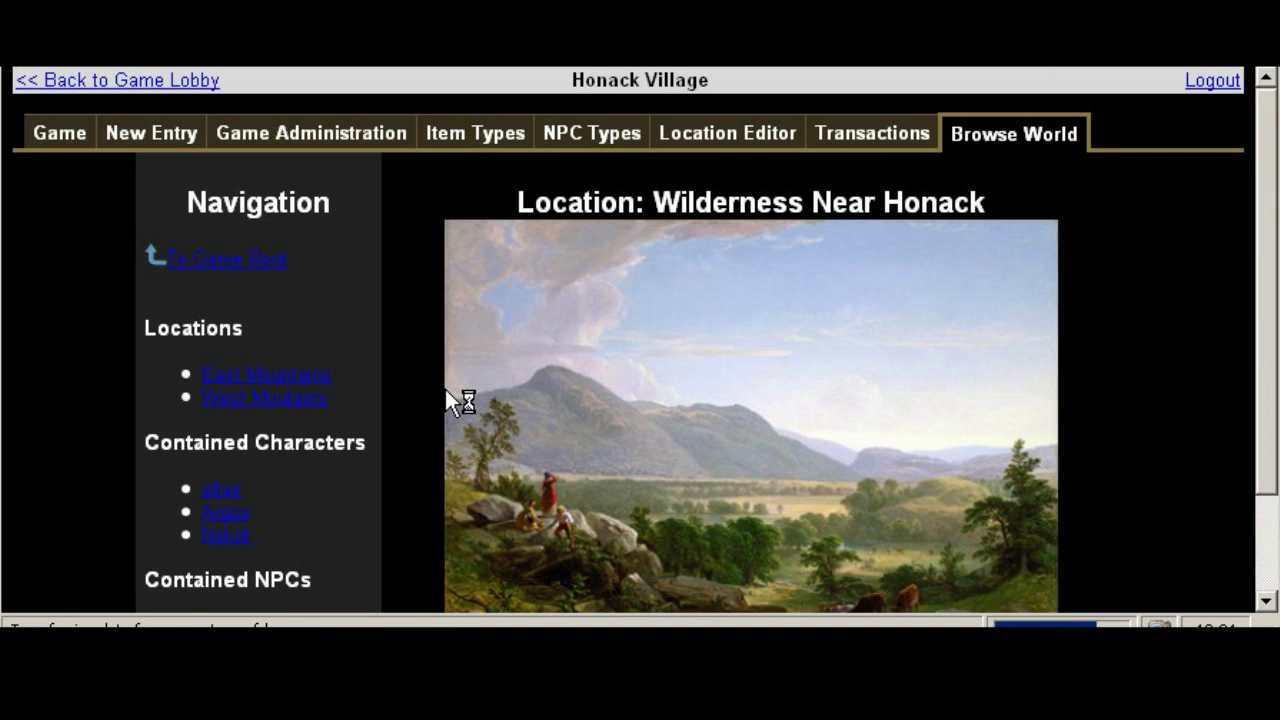
pyautogui.moveTo(1271, 249); pyautogui.dragTo(1266, 352)
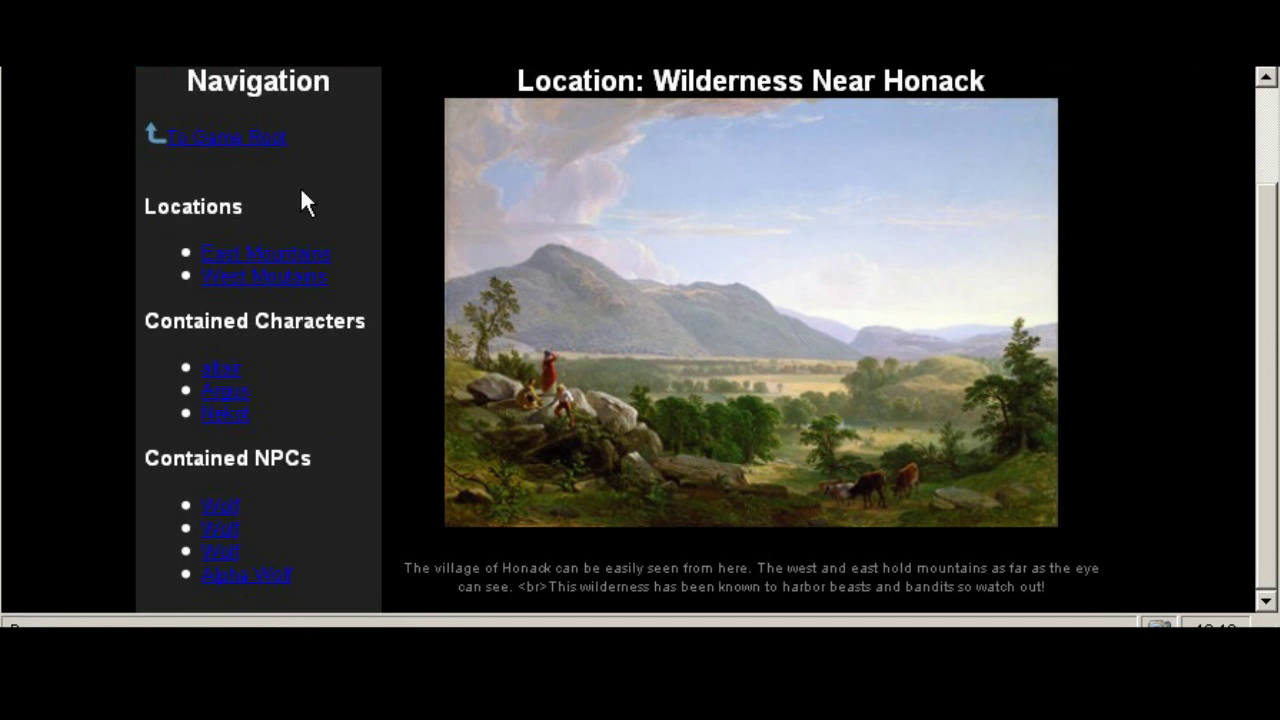
pyautogui.click(263, 280)
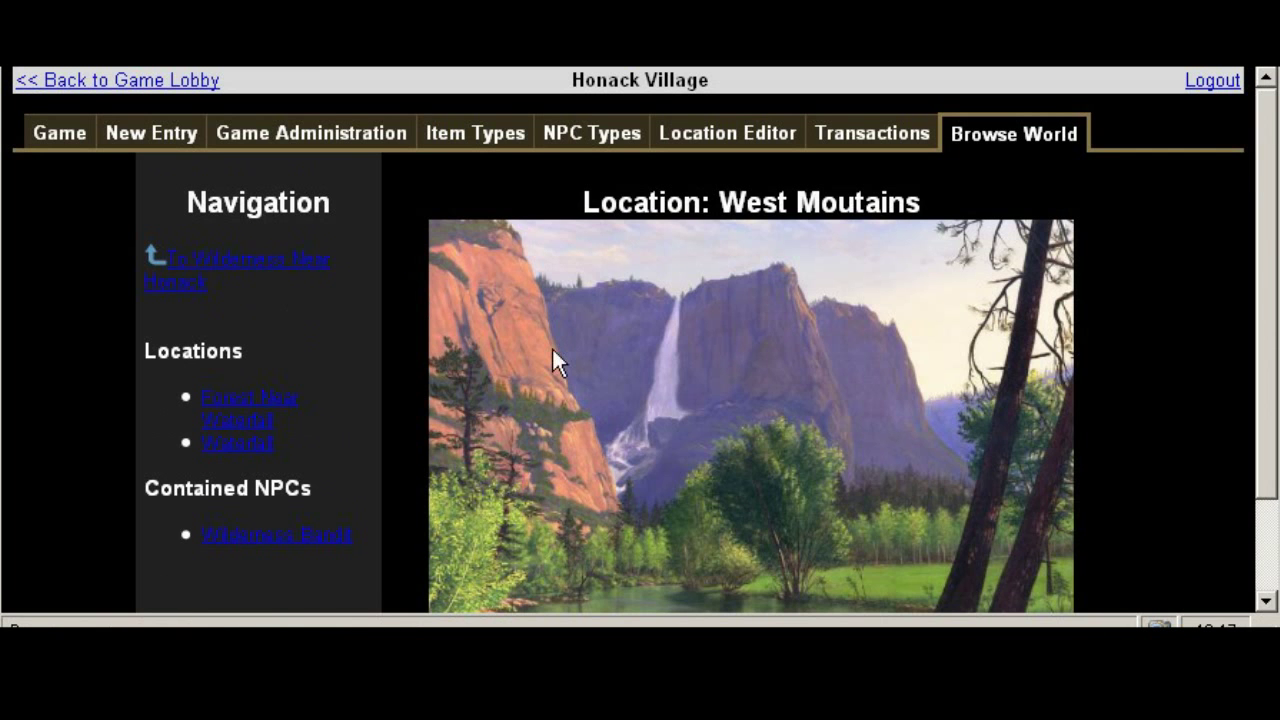
pyautogui.scroll(-3, 1260, 314)
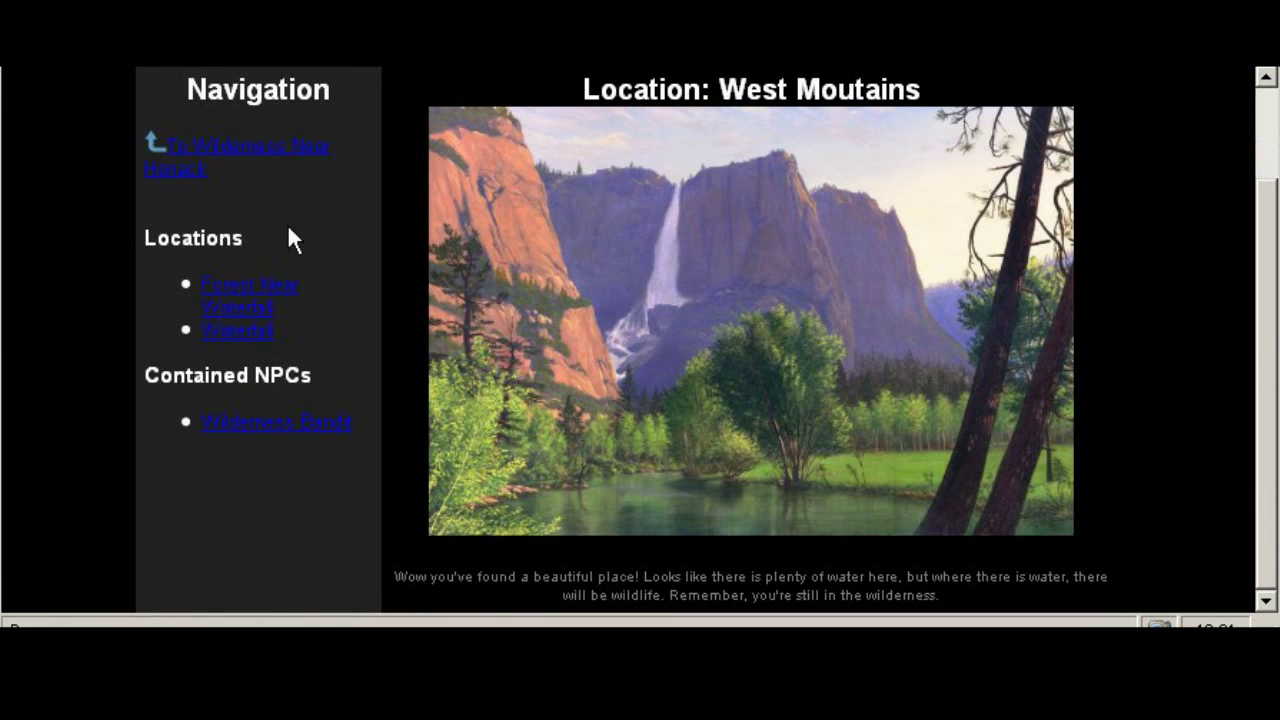
pyautogui.click(227, 157)
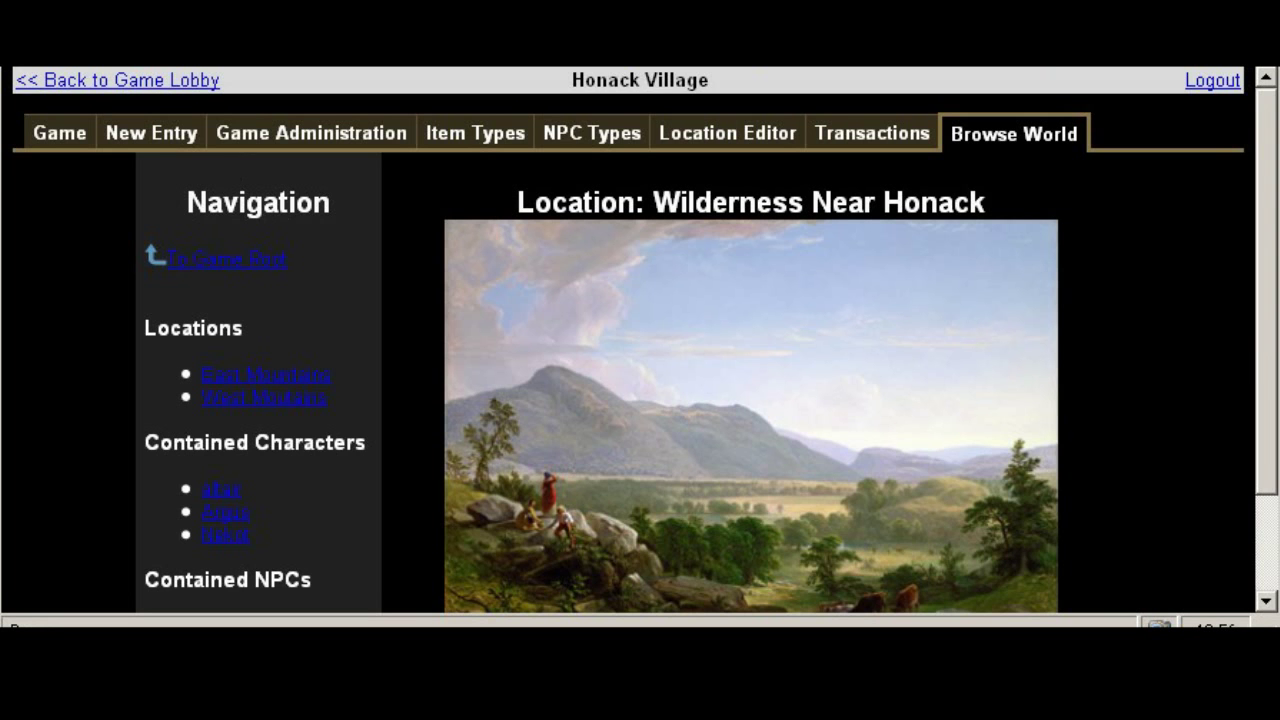
pyautogui.moveTo(1268, 220); pyautogui.dragTo(1268, 190)
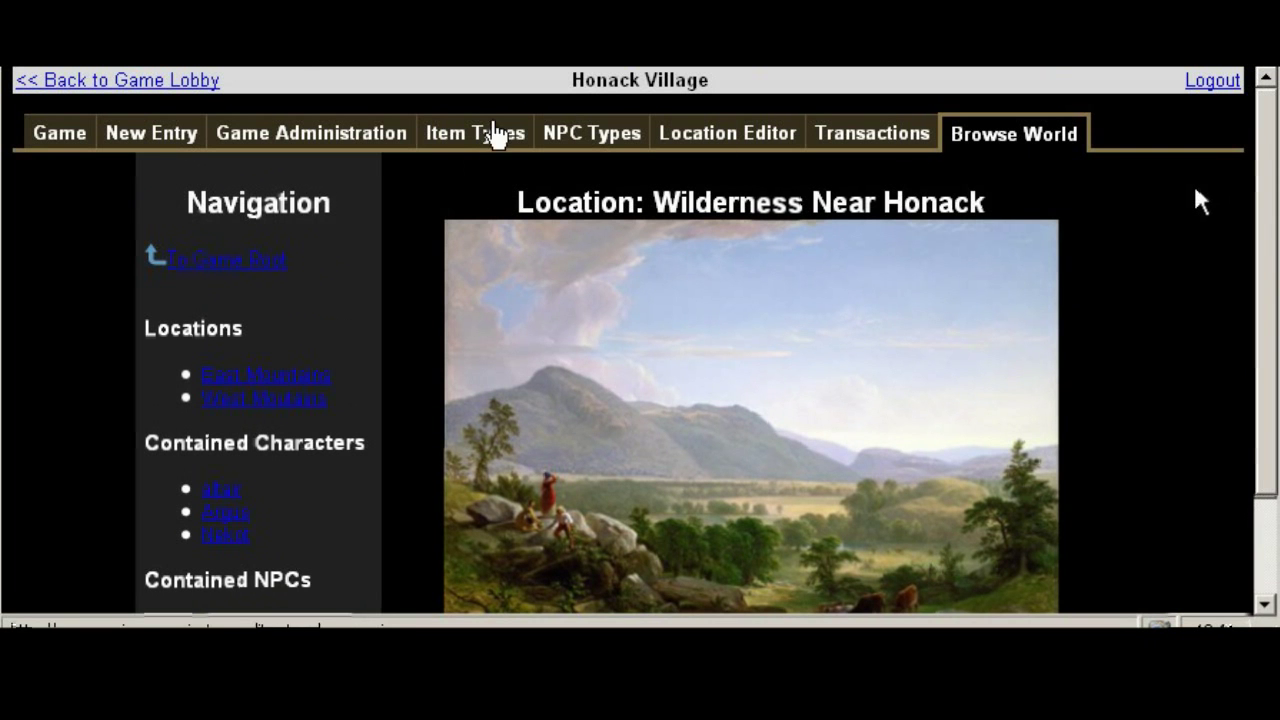
# Step: Start a new item type for the game from the item type list and name it "Hunting Bow"
pyautogui.click(470, 138)
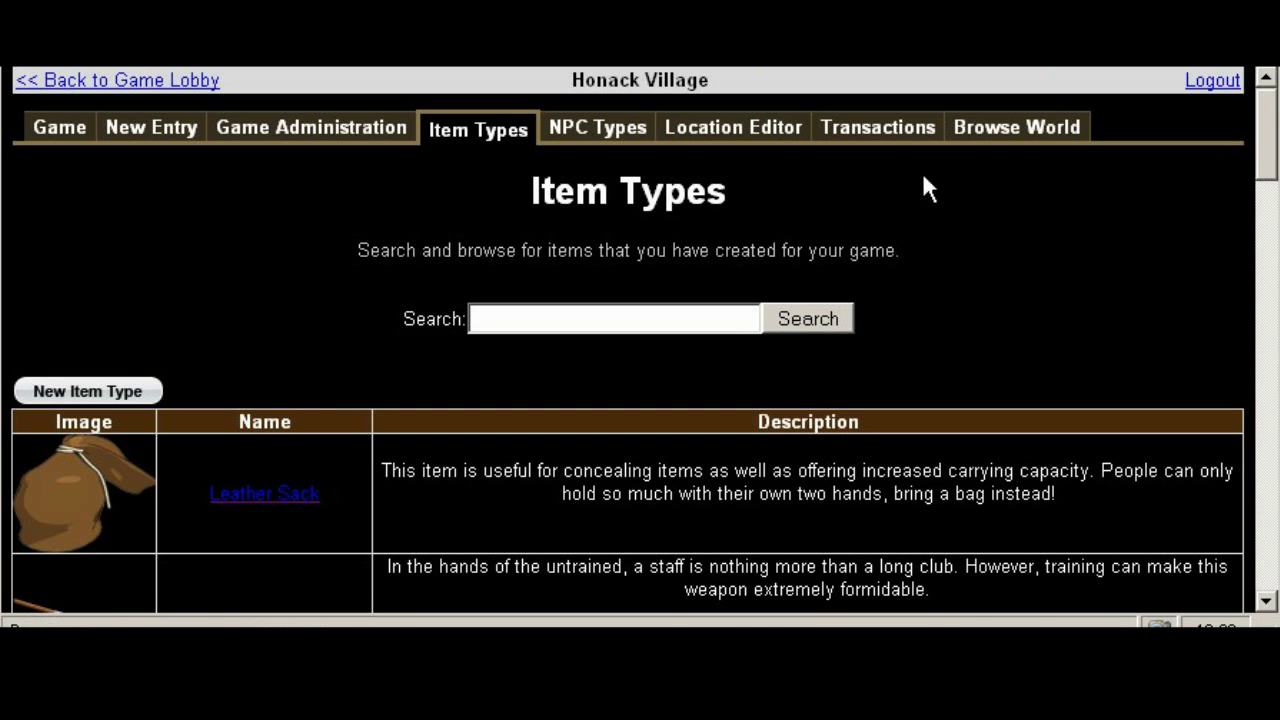
pyautogui.moveTo(1267, 150)
pyautogui.mouseDown()
pyautogui.moveTo(1268, 572)
pyautogui.moveTo(1268, 152)
pyautogui.mouseUp()
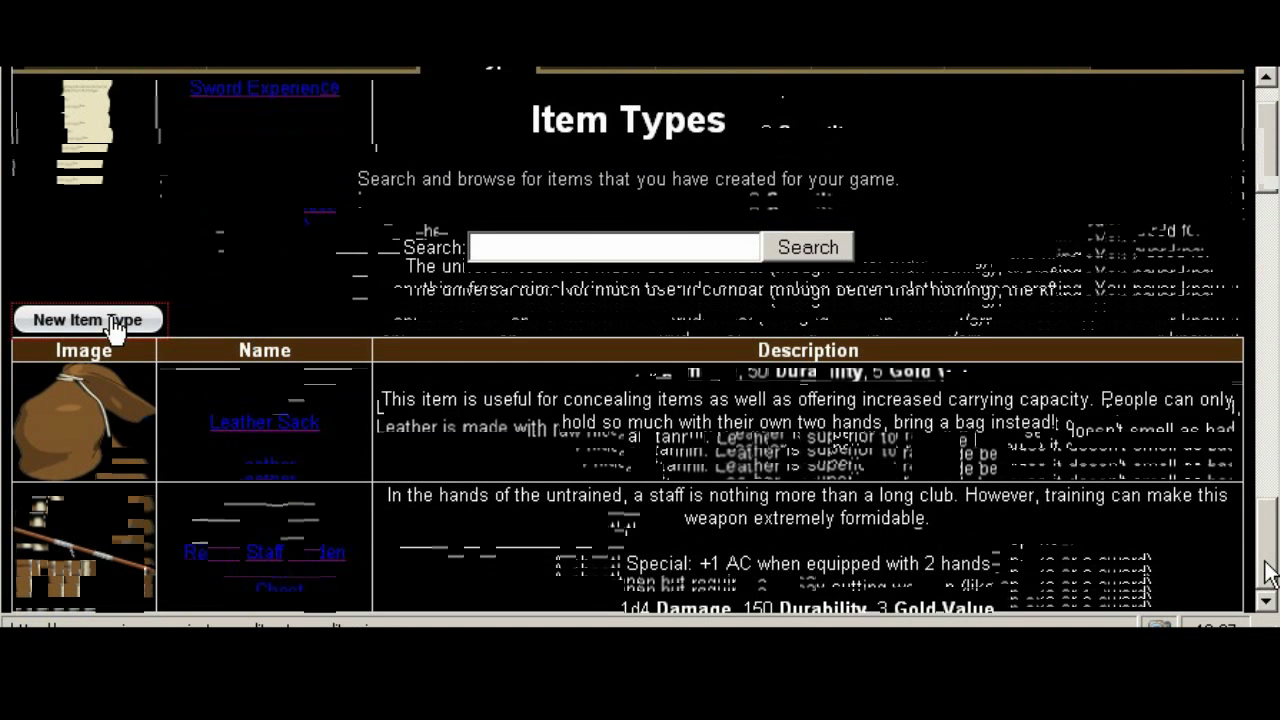
pyautogui.click(120, 325)
pyautogui.click(451, 234)
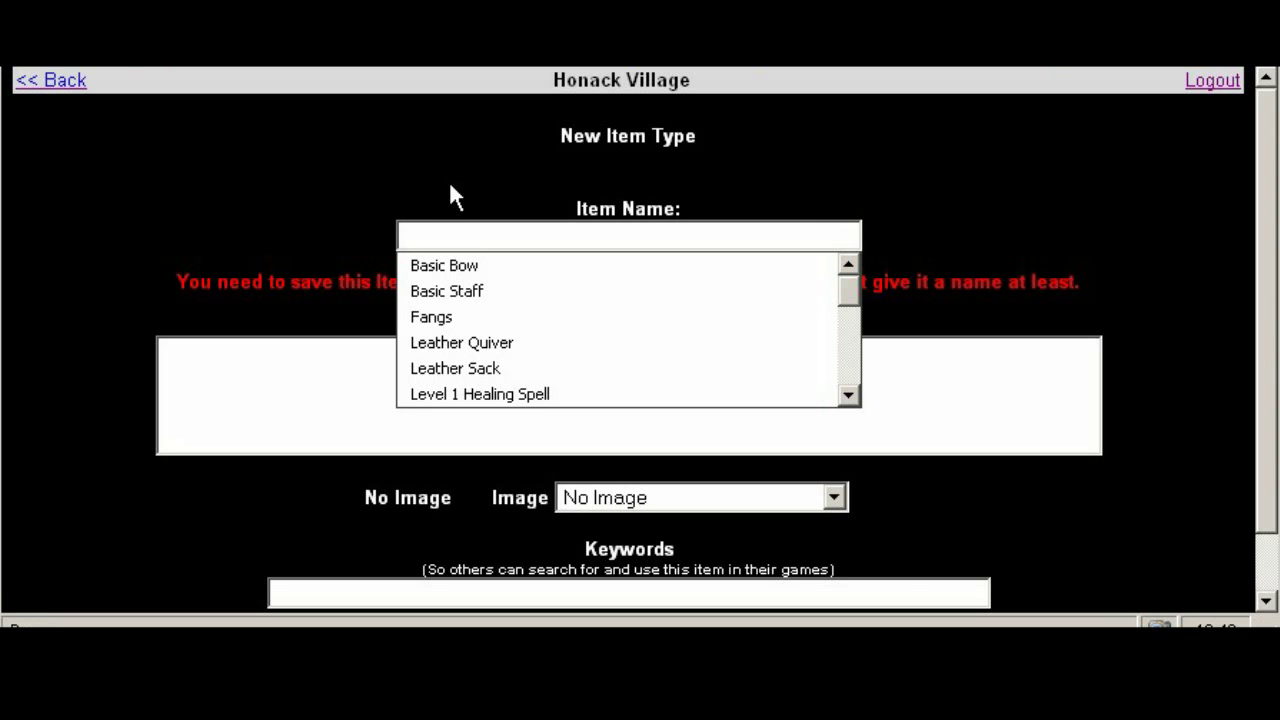
pyautogui.write('H')
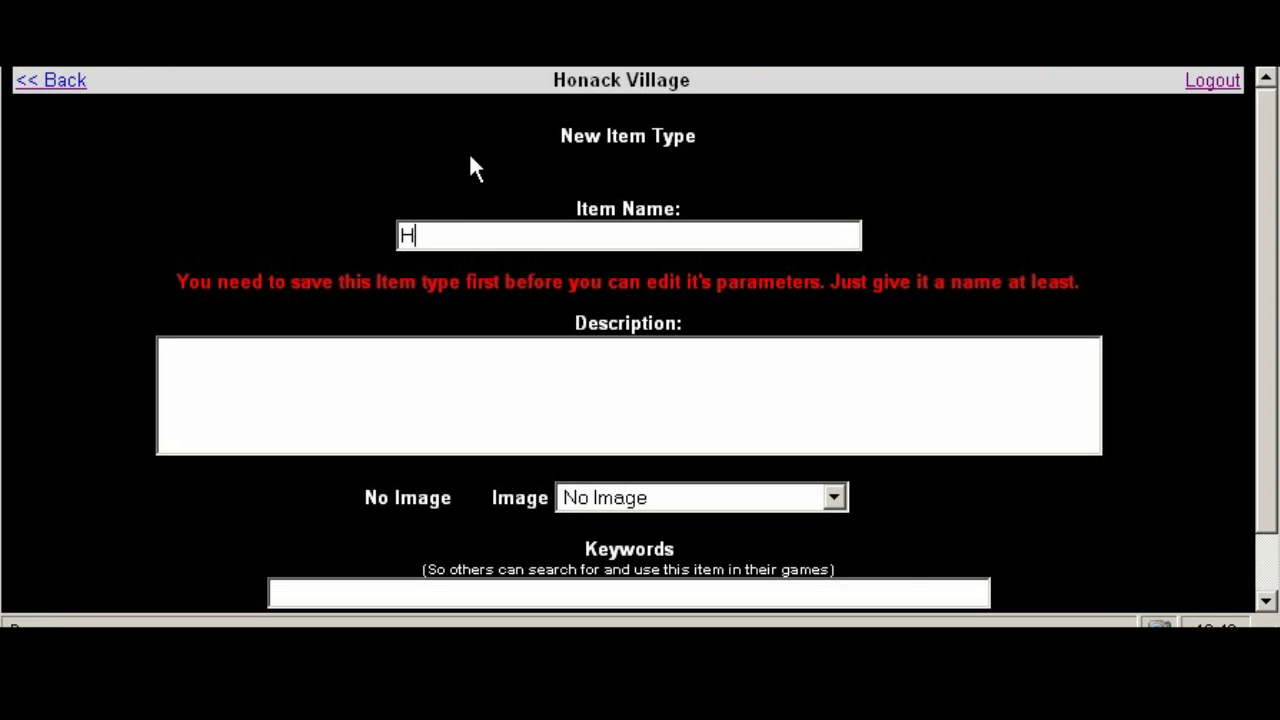
pyautogui.write('unting Bow')
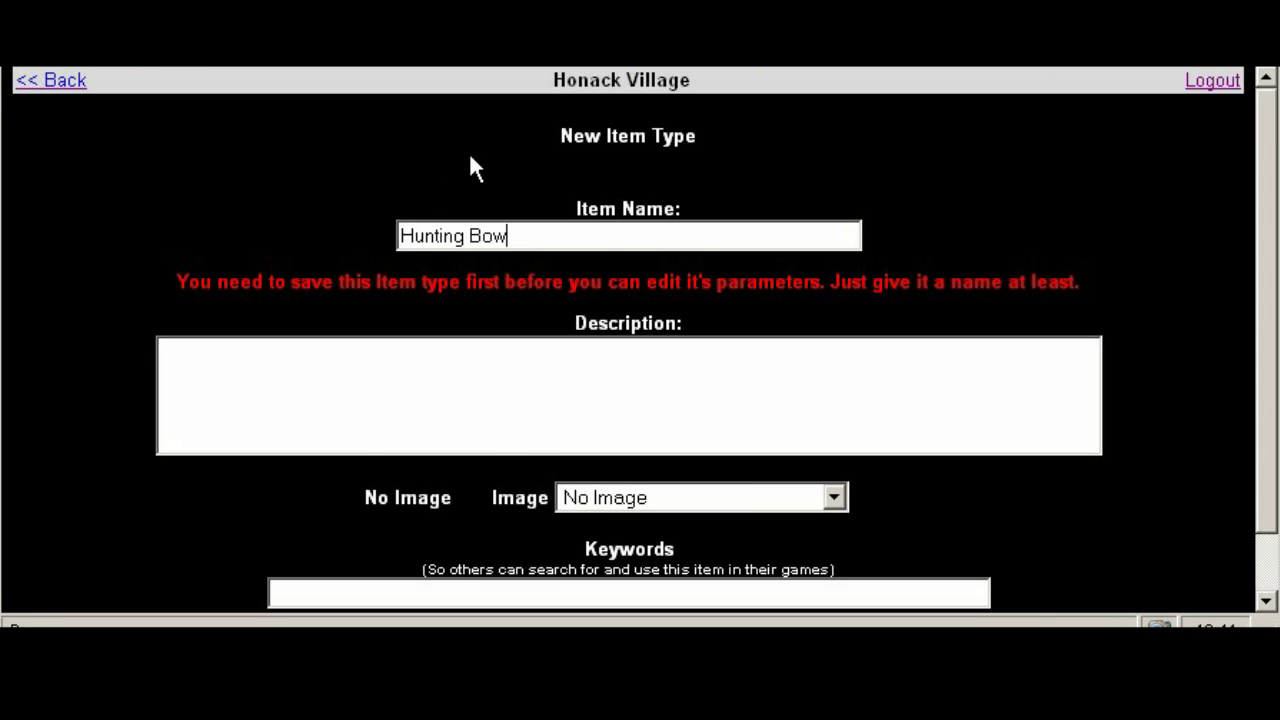
# Step: Assign the toon-weapon-bow1 image to the new Hunting Bow item type
pyautogui.moveTo(1257, 386); pyautogui.dragTo(1257, 443)
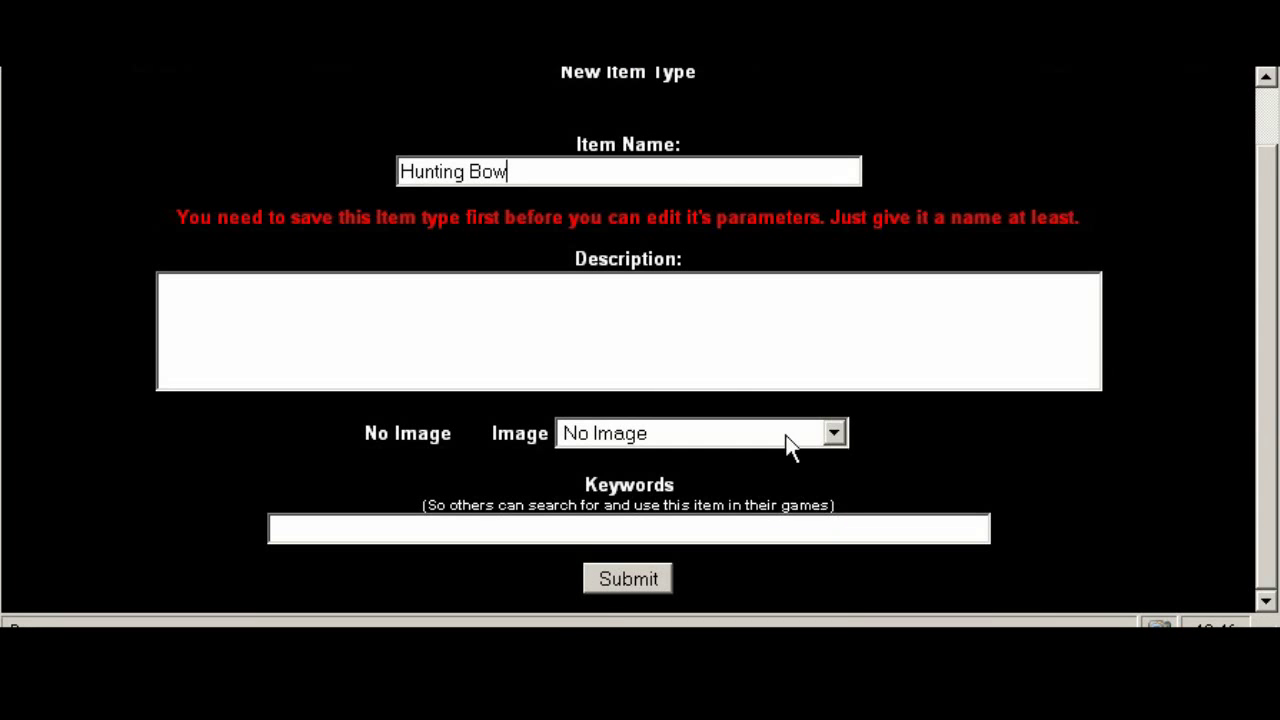
pyautogui.click(834, 434)
pyautogui.moveTo(833, 511); pyautogui.dragTo(834, 626)
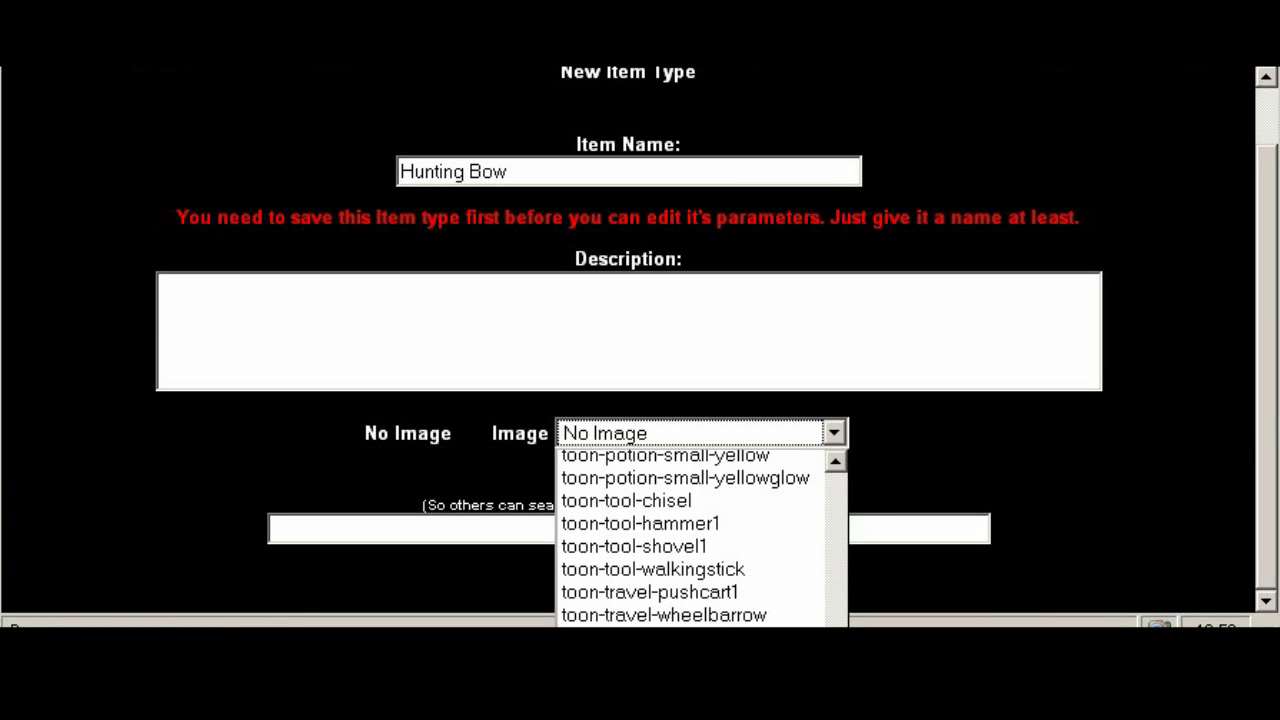
pyautogui.click(660, 661)
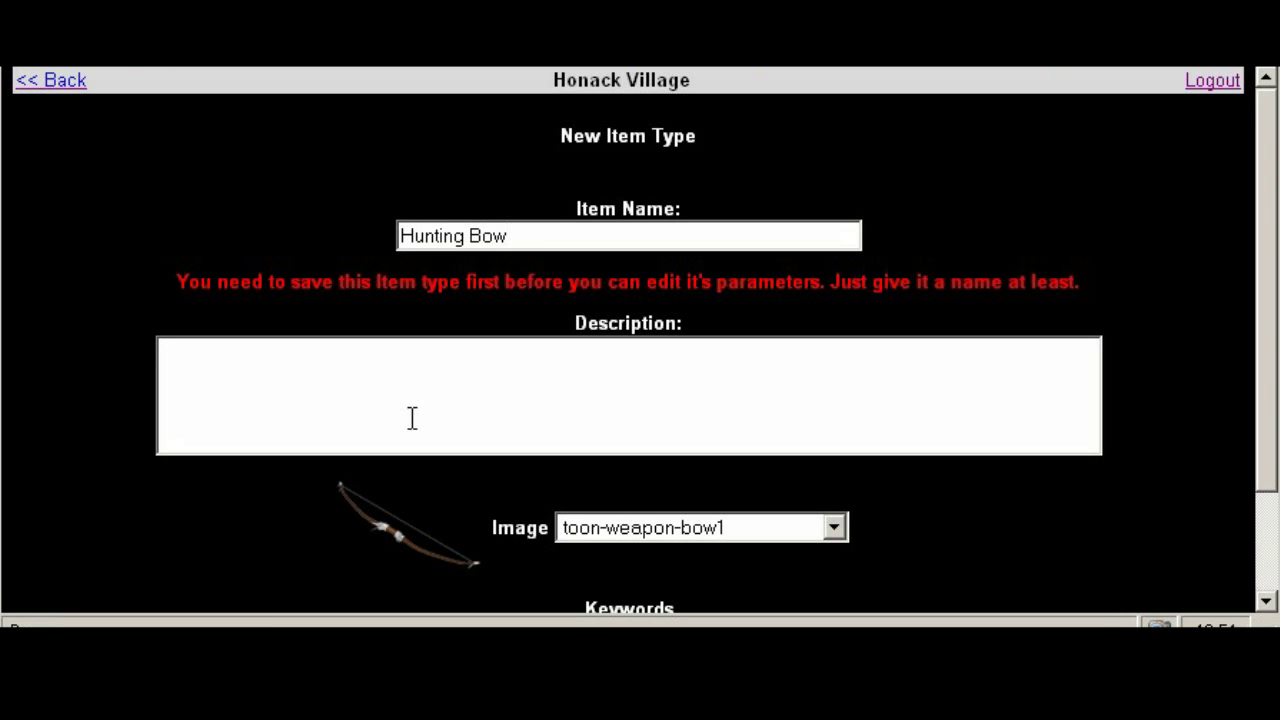
# Step: Enter the placeholder description "Put description later!" and submit the new item type
pyautogui.click(353, 376)
pyautogui.write('Putt')
pyautogui.press('BackSpace')
pyautogui.press('BackSpace')
pyautogui.write('description later')
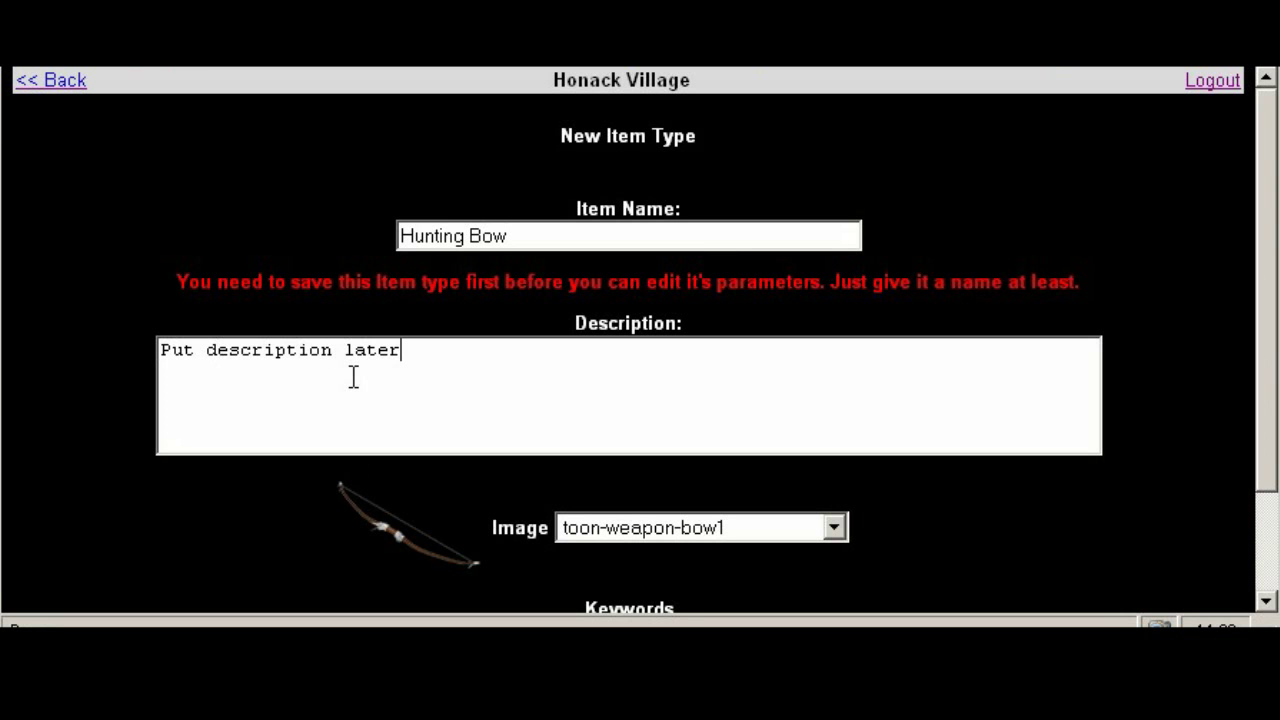
pyautogui.write('!')
pyautogui.scroll(-2, 1266, 331)
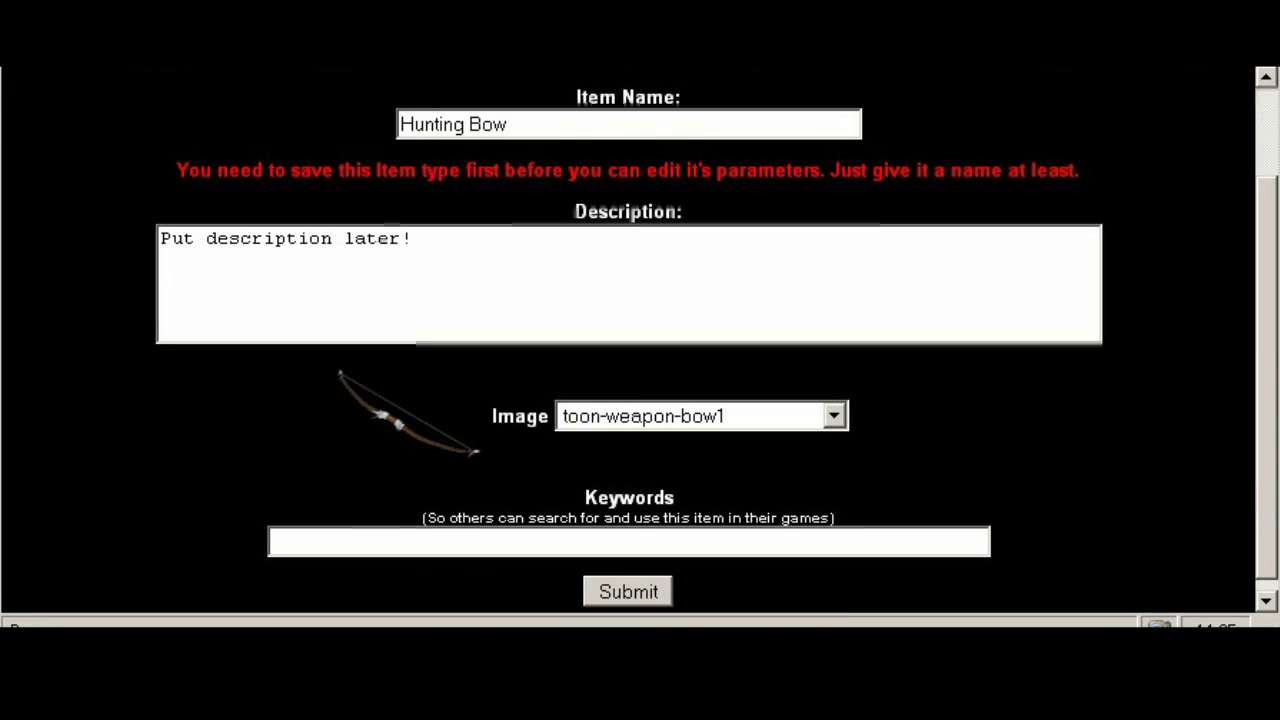
pyautogui.click(640, 595)
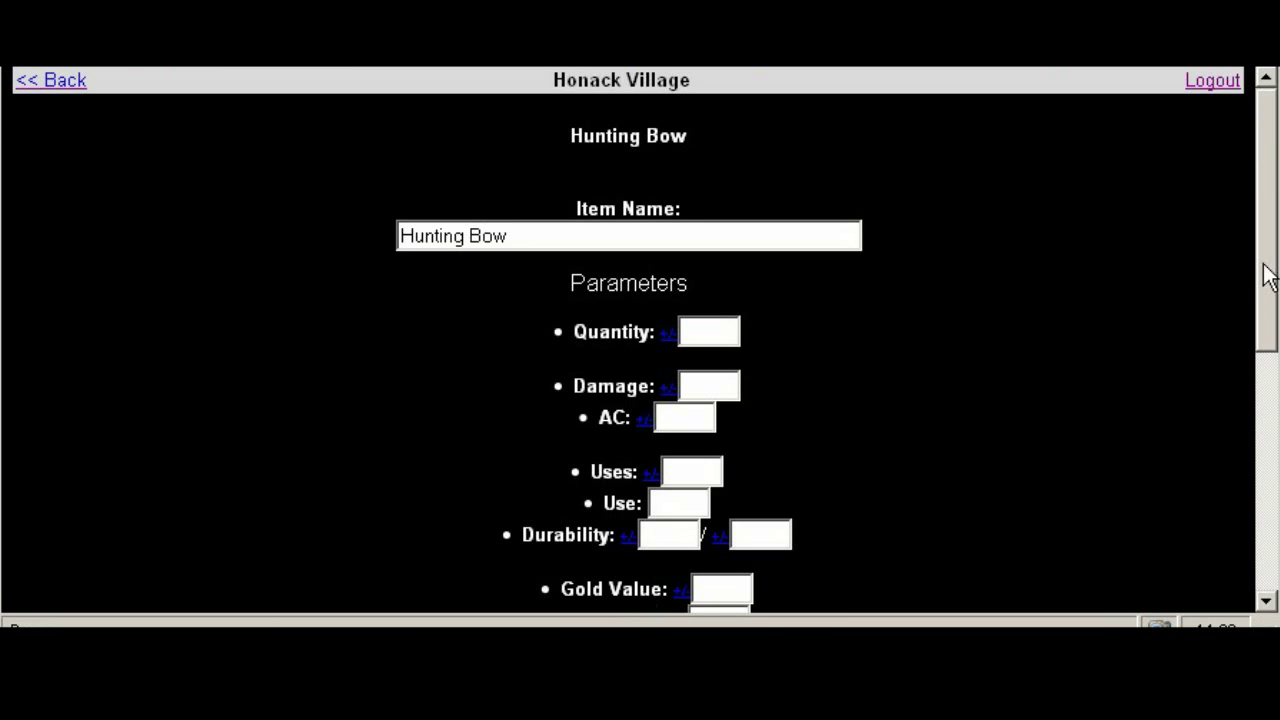
pyautogui.moveTo(1268, 277)
pyautogui.mouseDown()
pyautogui.moveTo(1268, 437)
pyautogui.moveTo(1271, 229)
pyautogui.moveTo(1268, 282)
pyautogui.mouseUp()
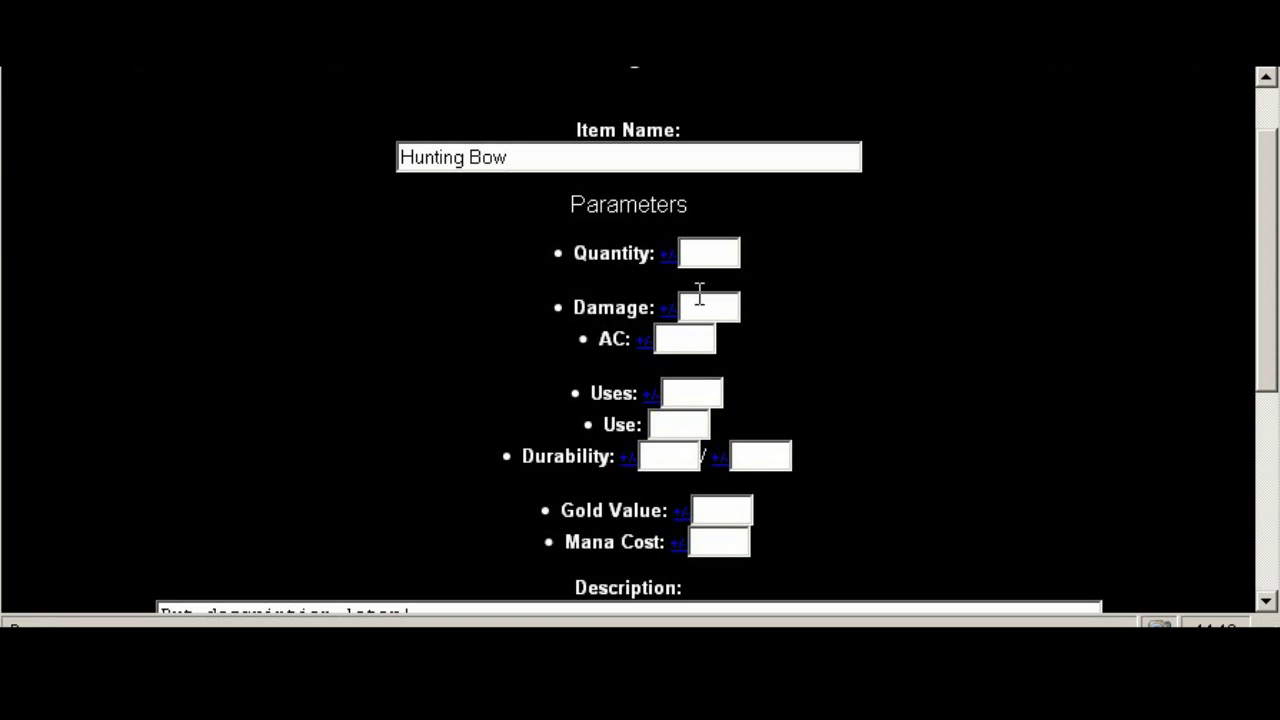
pyautogui.click(710, 257)
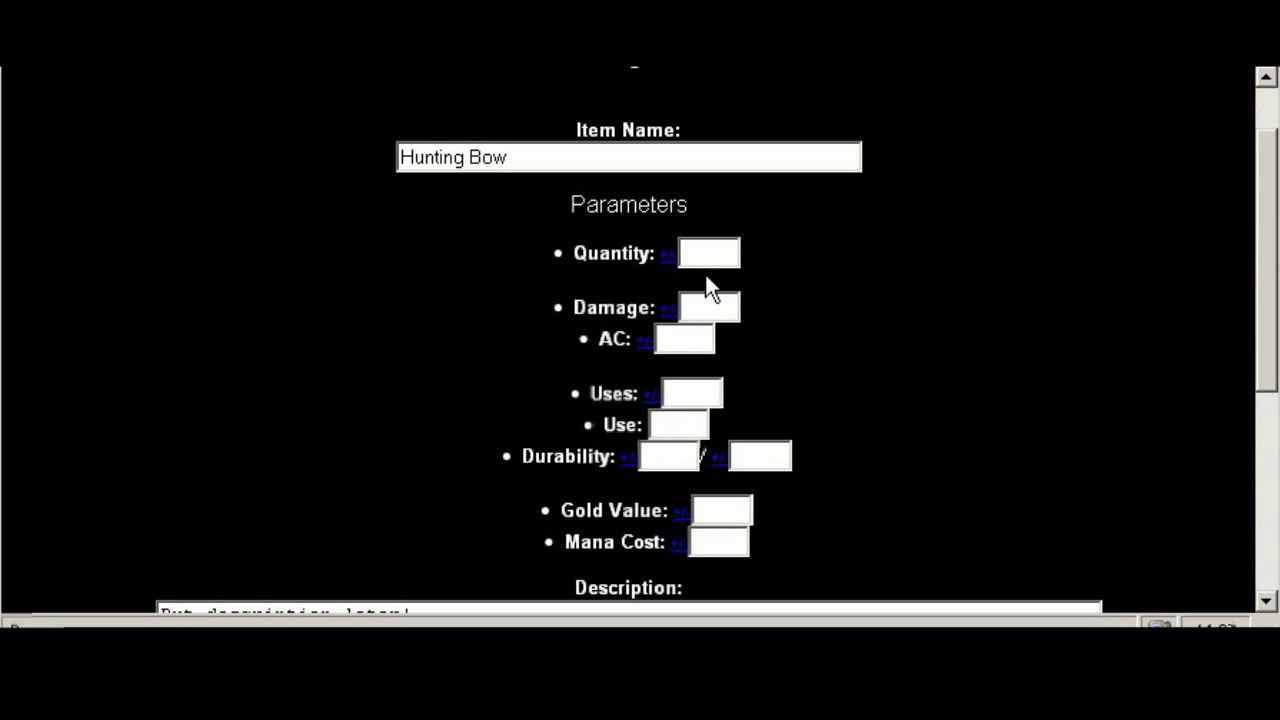
pyautogui.moveTo(1266, 263); pyautogui.dragTo(1268, 300)
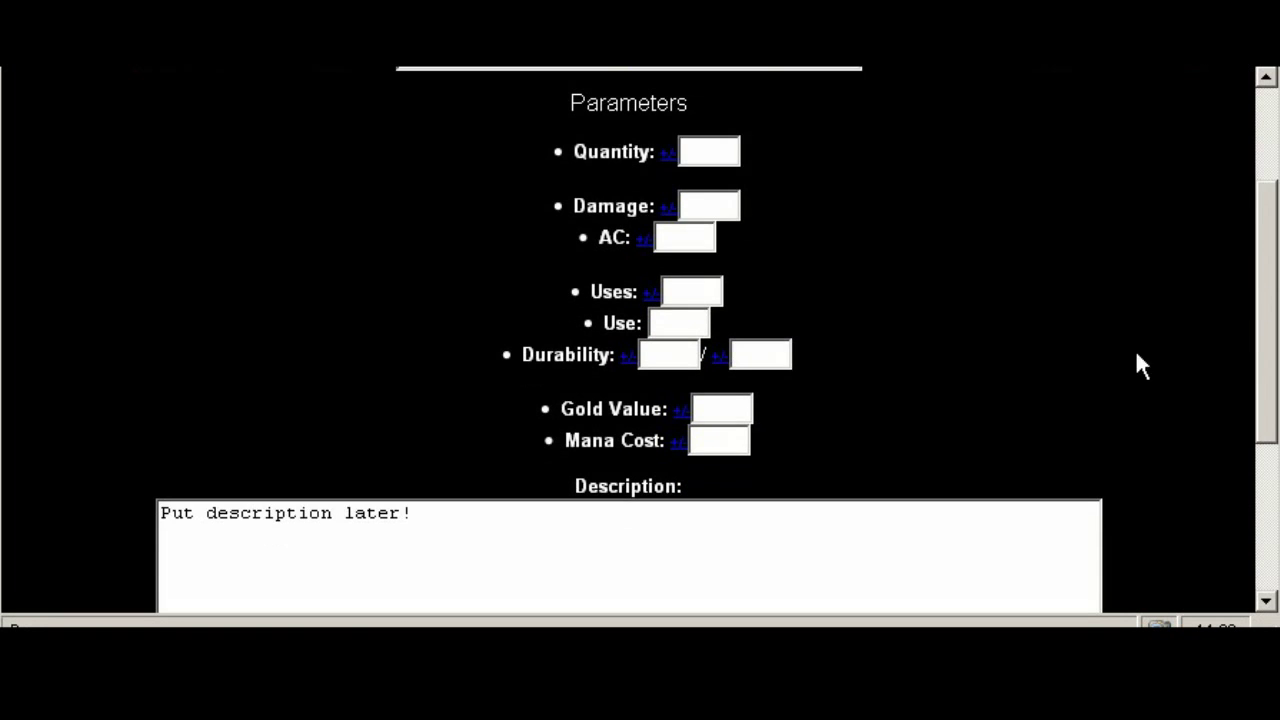
pyautogui.moveTo(1268, 357); pyautogui.dragTo(1268, 300)
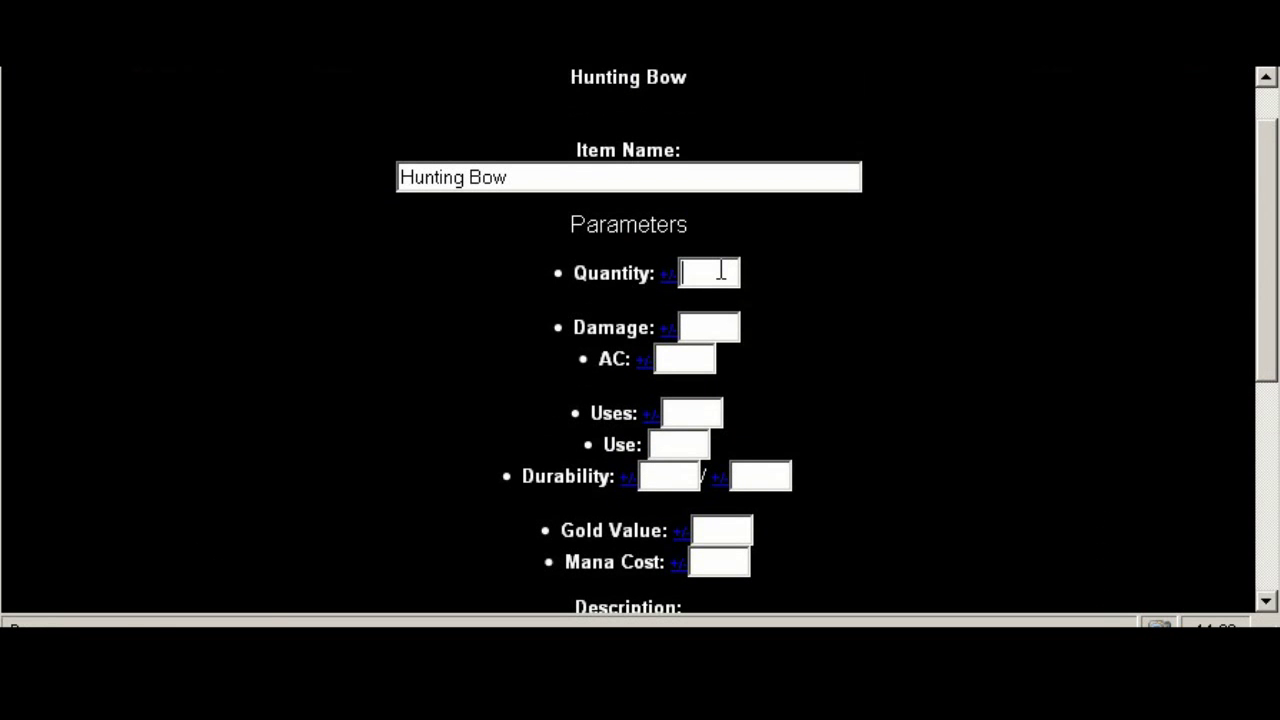
pyautogui.write('0')
pyautogui.moveTo(706, 270); pyautogui.dragTo(640, 283)
pyautogui.press('BackSpace')
# Step: Set the Hunting Bow's Damage to 2d6 and its Gold Value to 45
pyautogui.click(722, 329)
pyautogui.write('2d6')
pyautogui.click(697, 362)
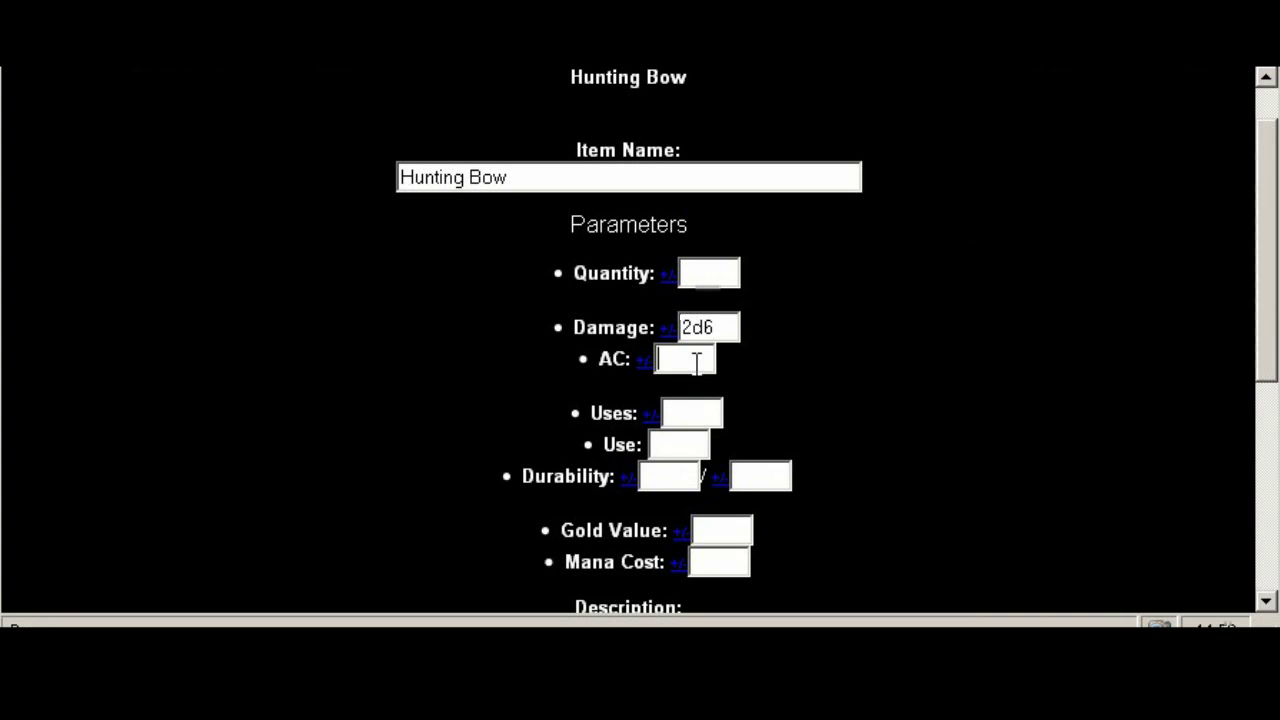
pyautogui.click(668, 359)
pyautogui.press('Tab')
pyautogui.press('Tab')
pyautogui.press('Tab')
pyautogui.press('Tab')
pyautogui.press('Tab')
pyautogui.press('Tab')
pyautogui.press('Tab')
pyautogui.press('Tab')
pyautogui.write('45')
pyautogui.scroll(-2, 897, 410)
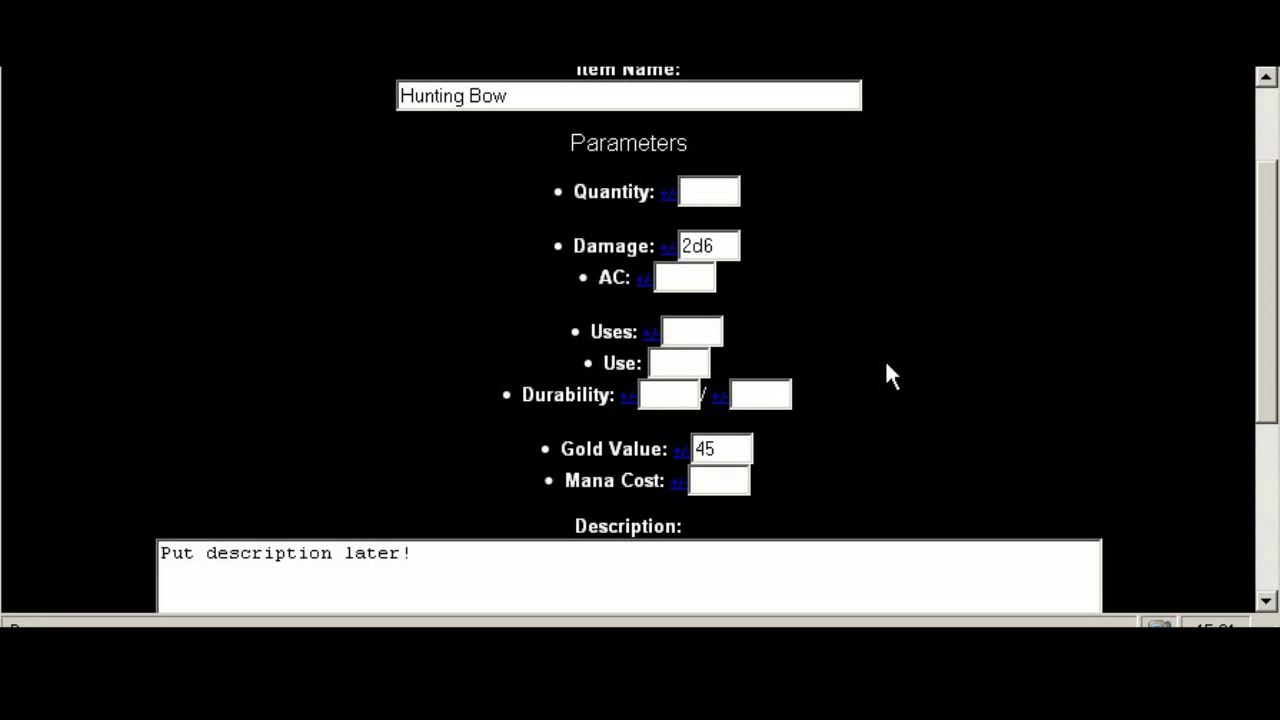
pyautogui.click(642, 395)
pyautogui.write('300')
pyautogui.click(688, 396)
pyautogui.click(750, 395)
pyautogui.moveTo(680, 396); pyautogui.dragTo(608, 395)
pyautogui.press('BackSpace')
# Step: Set the Hunting Bow's current Durability to the random formula {100+1d20}
pyautogui.write('0')
pyautogui.write('100+1d20')
pyautogui.moveTo(680, 395); pyautogui.dragTo(627, 395)
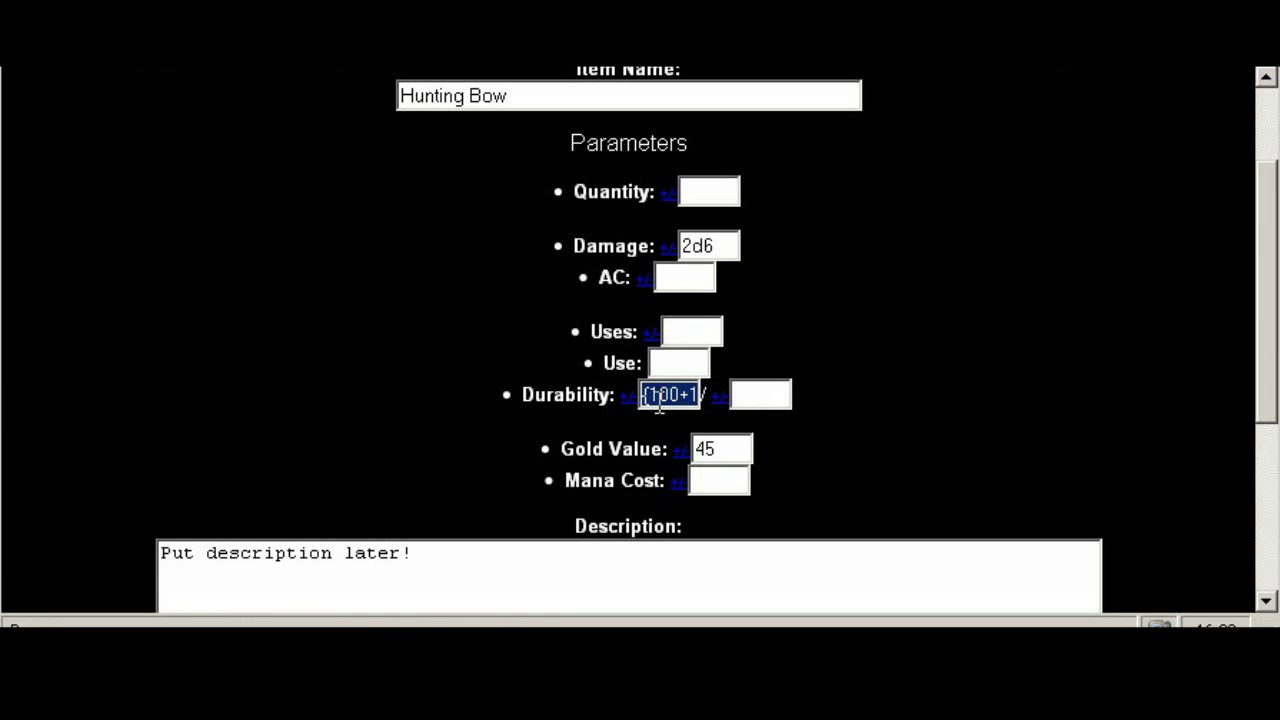
pyautogui.moveTo(662, 400); pyautogui.dragTo(688, 395)
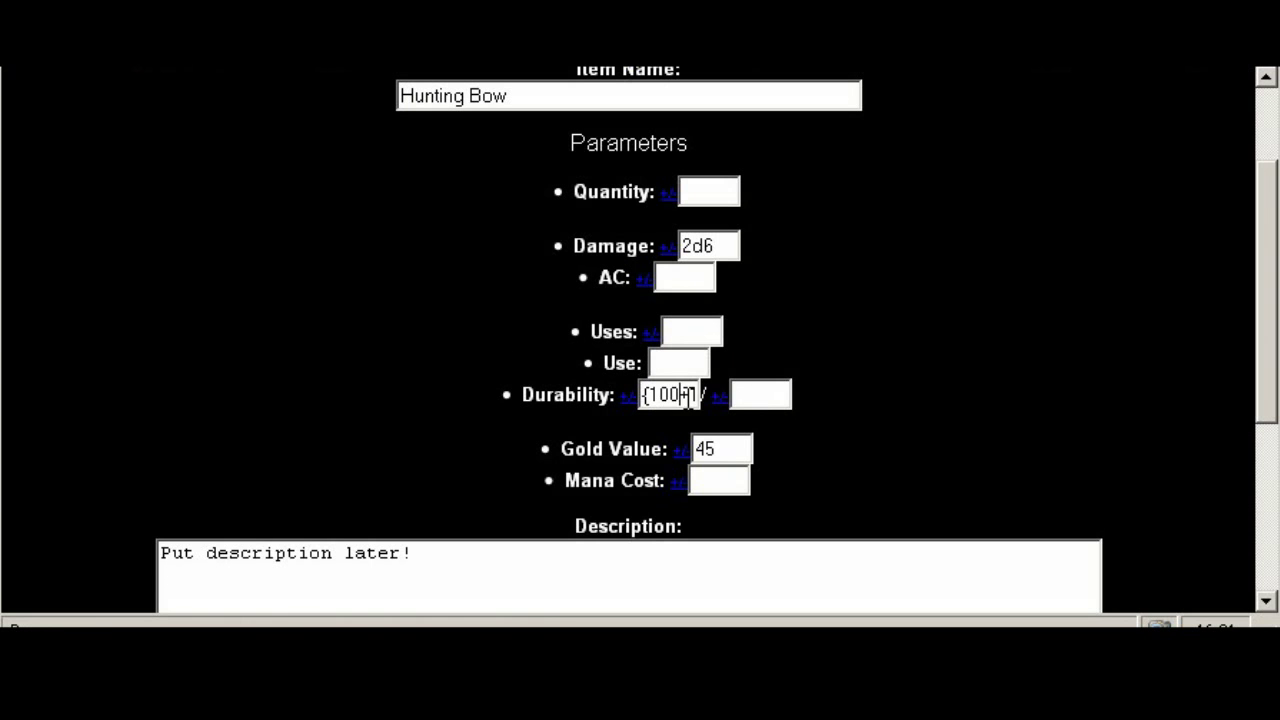
pyautogui.press('End')
pyautogui.click(754, 394)
pyautogui.write('300')
pyautogui.moveTo(777, 394); pyautogui.dragTo(716, 390)
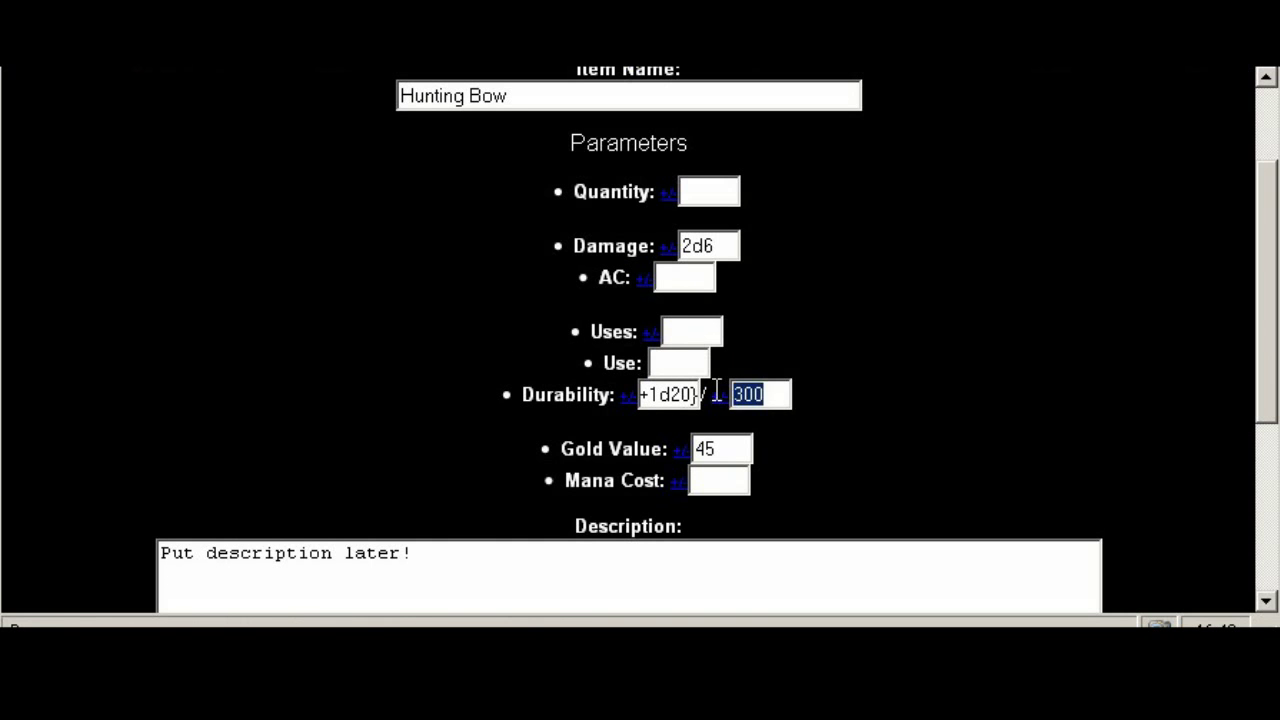
pyautogui.click(661, 394)
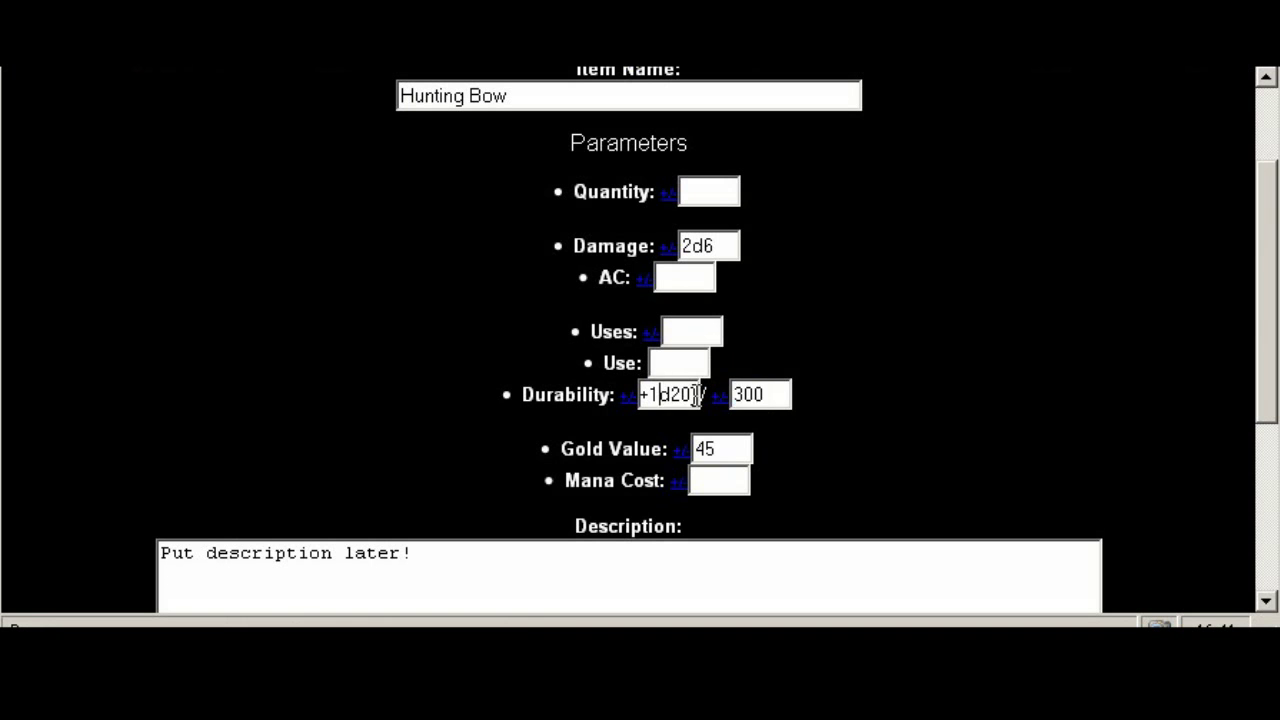
pyautogui.doubleClick(779, 400)
pyautogui.press('BackSpace')
# Step: Submit the Hunting Bow's parameters and check its durability formula in the item type list
pyautogui.moveTo(1263, 229); pyautogui.dragTo(1133, 450)
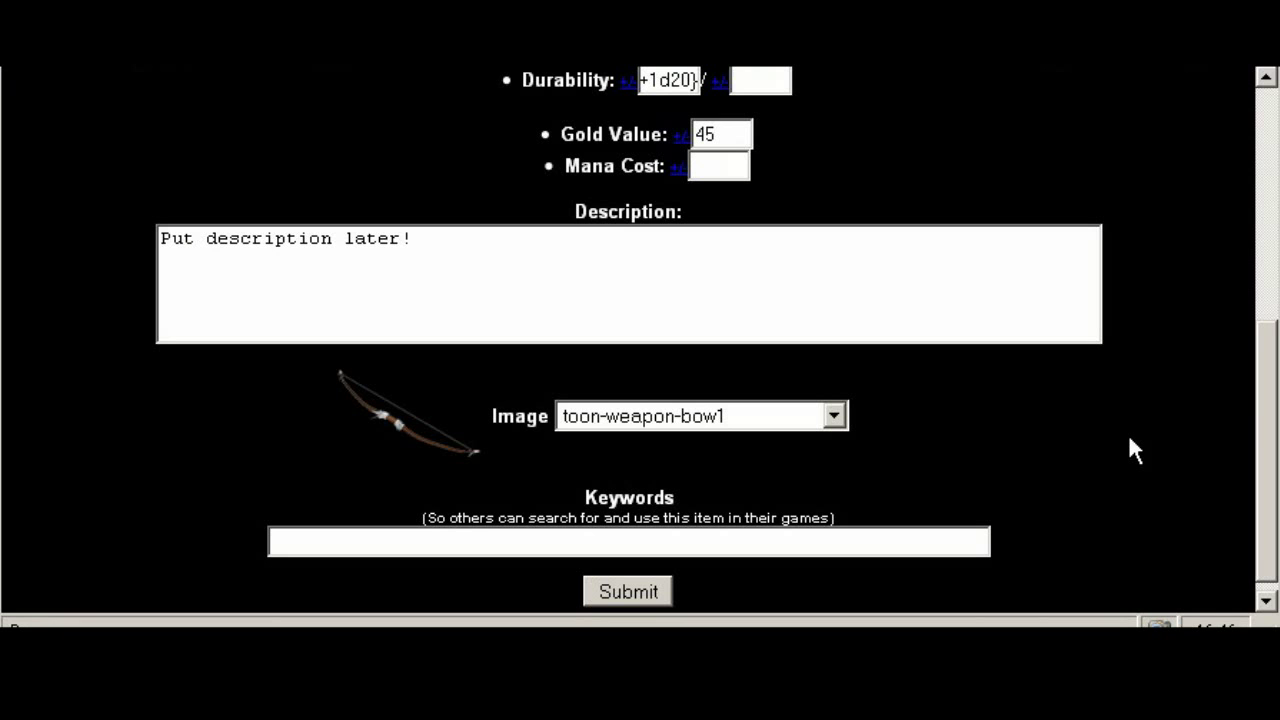
pyautogui.click(652, 592)
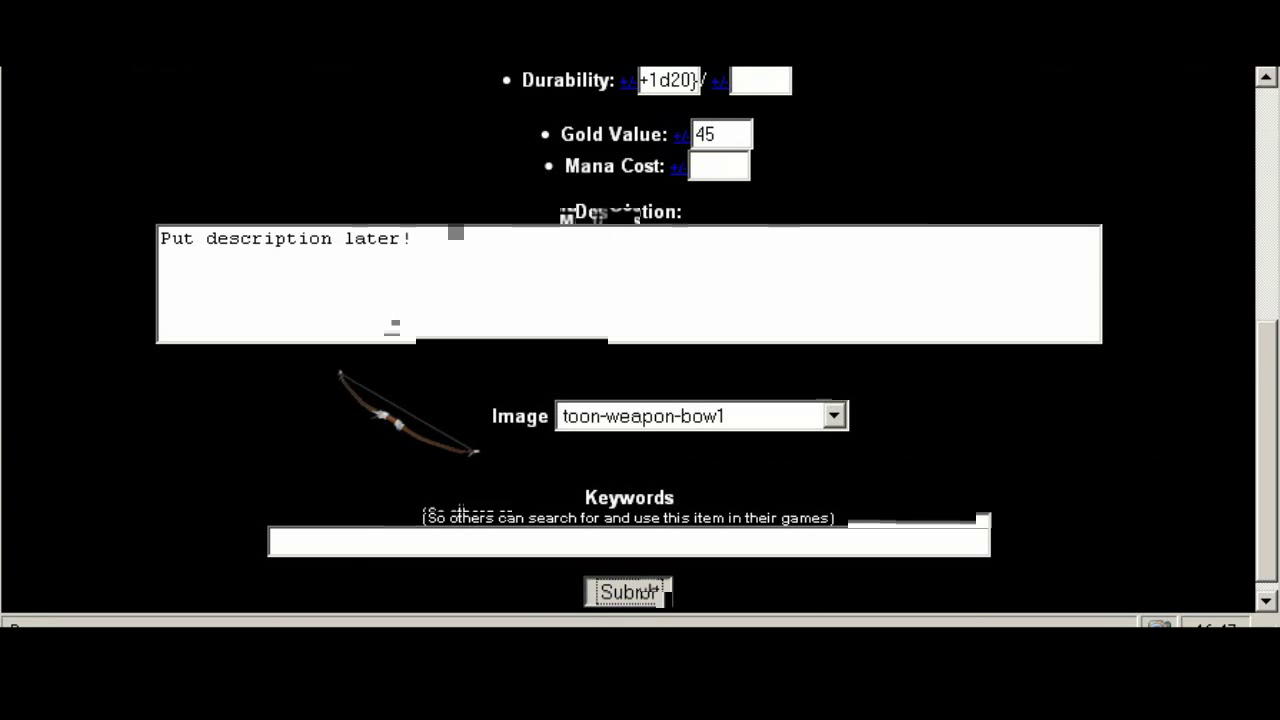
pyautogui.scroll(-4, 1260, 503)
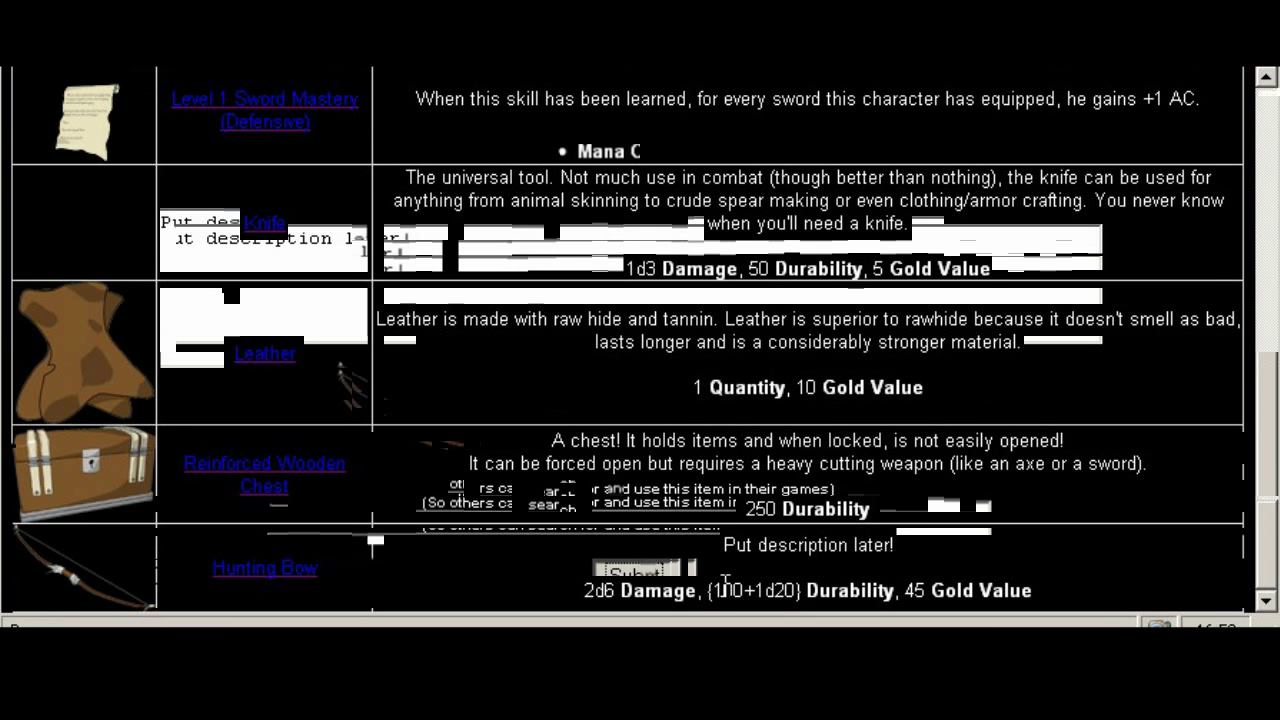
pyautogui.moveTo(800, 591); pyautogui.dragTo(708, 595)
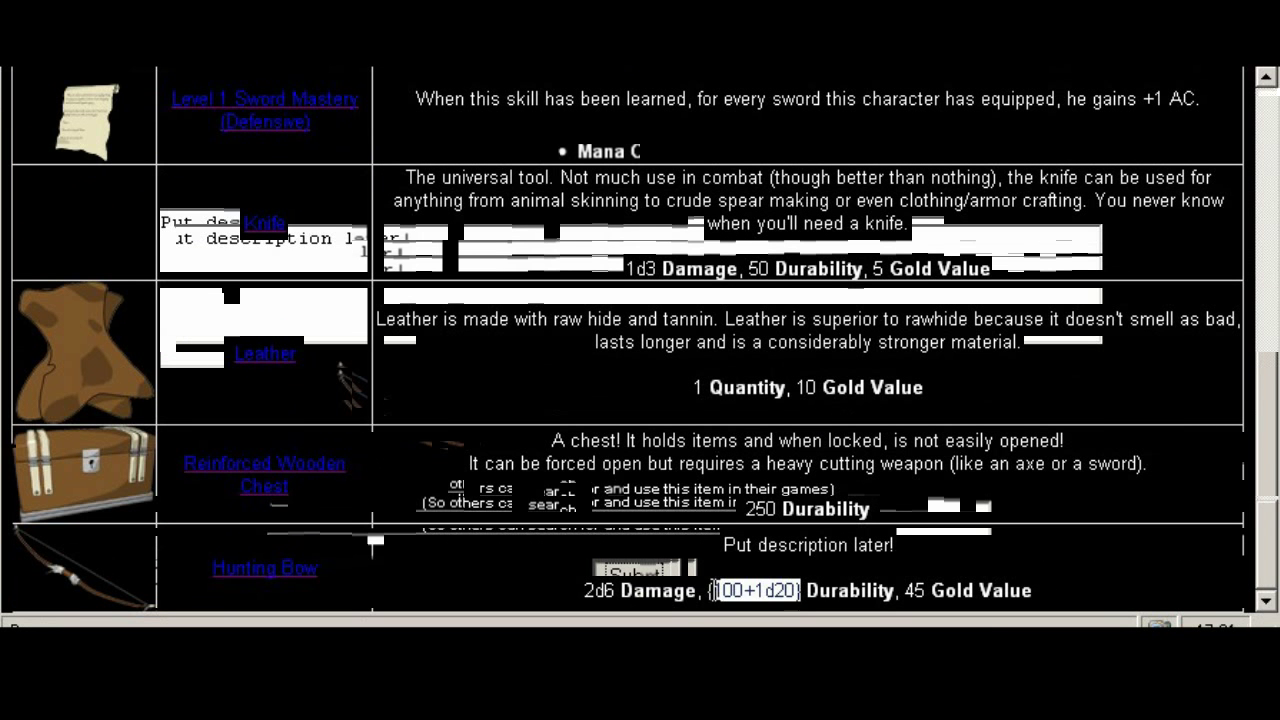